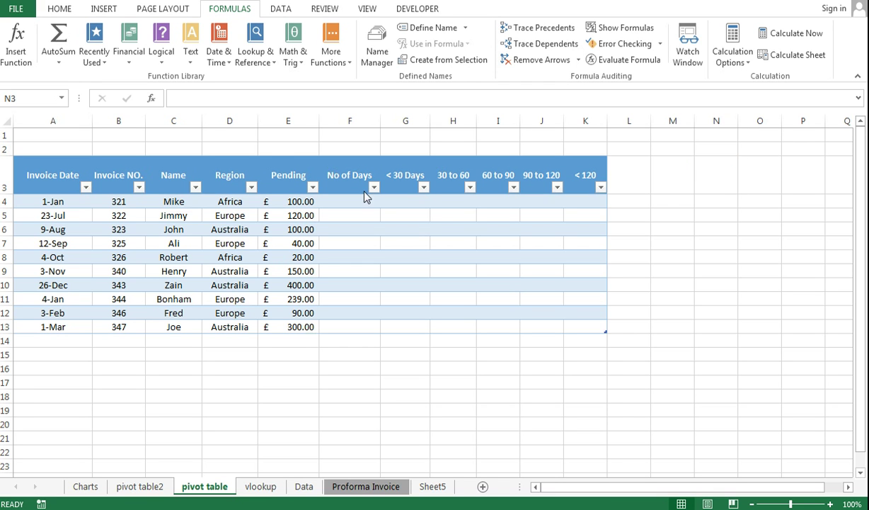
# Examine the No of Days column and the ageing columns from < 30 Days to < 120 in the invoice table
pyautogui.click(394, 201)
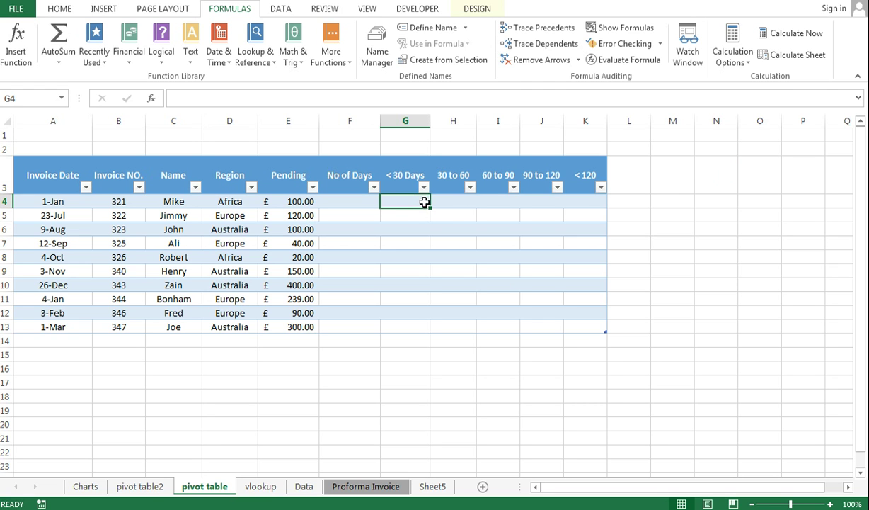
pyautogui.click(387, 177)
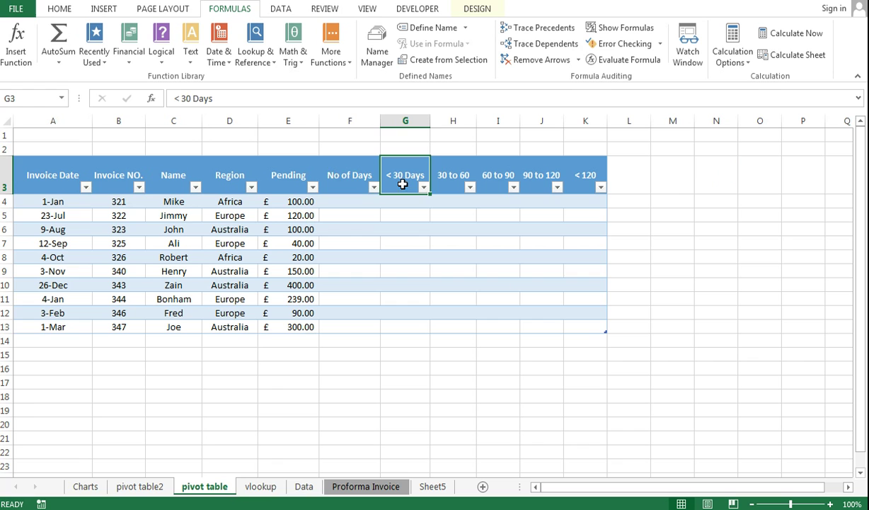
pyautogui.click(356, 179)
pyautogui.click(349, 201)
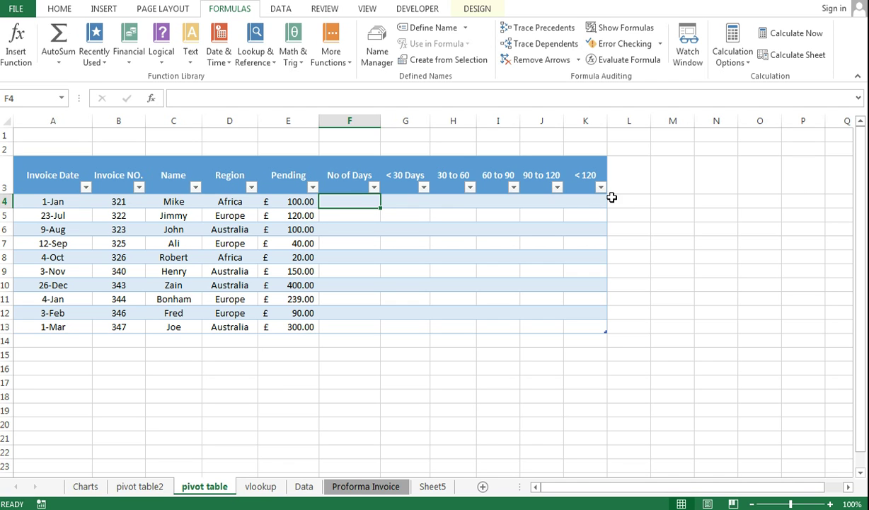
pyautogui.click(633, 185)
pyautogui.click(499, 201)
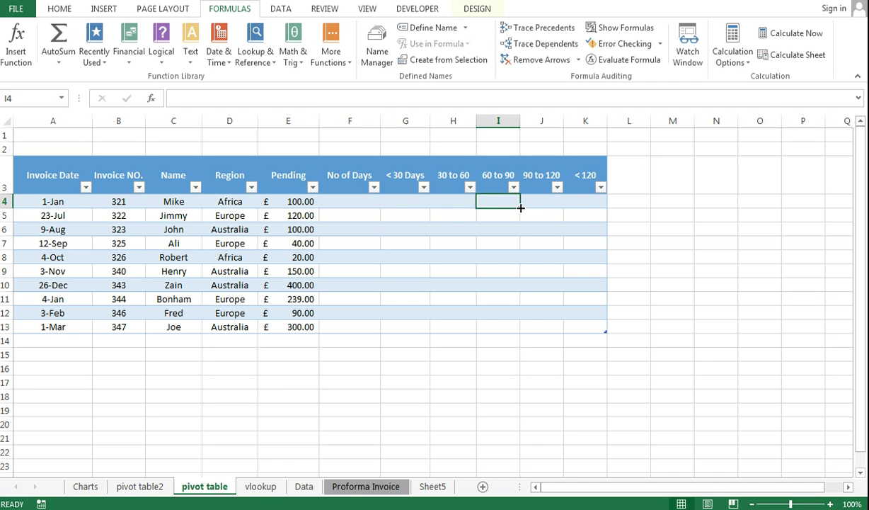
pyautogui.click(449, 215)
pyautogui.click(392, 219)
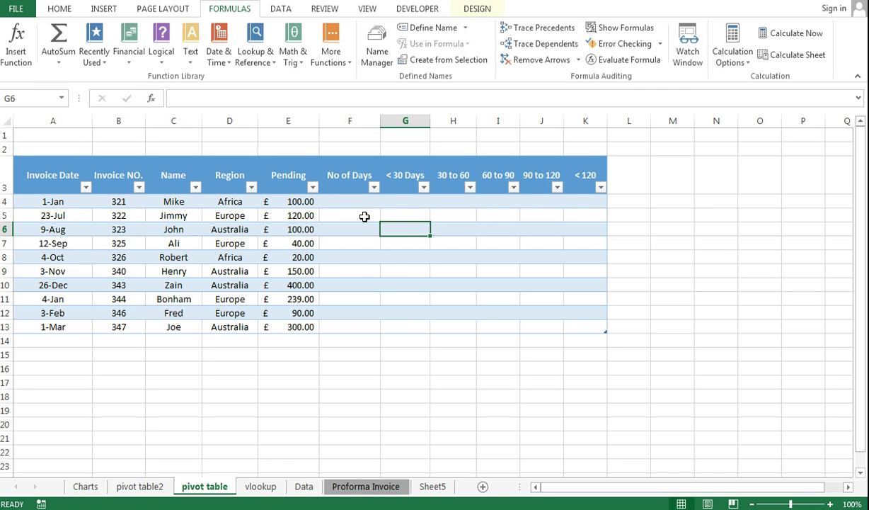
pyautogui.click(361, 214)
pyautogui.click(348, 185)
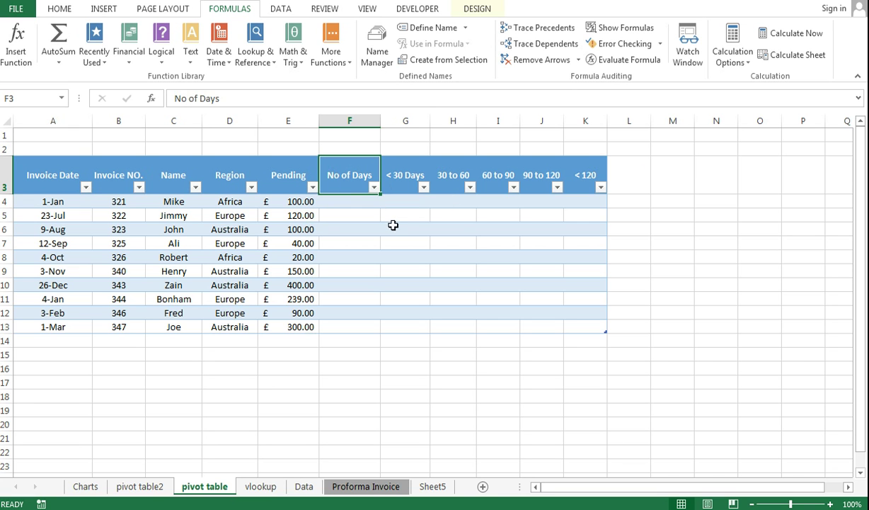
pyautogui.click(382, 227)
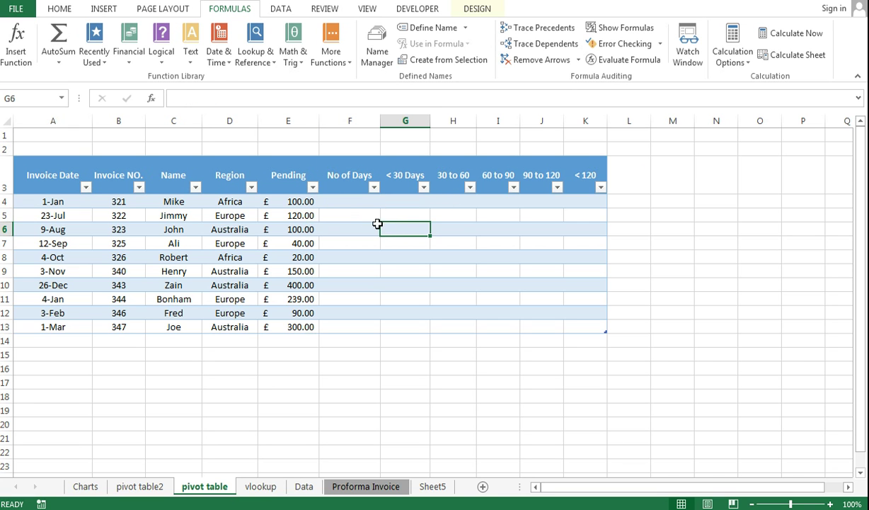
# Review the invoice table's Invoice Date and Pending entries and the empty No of Days column
pyautogui.click(54, 172)
pyautogui.moveTo(223, 182); pyautogui.dragTo(530, 320)
pyautogui.click(531, 314)
pyautogui.click(348, 174)
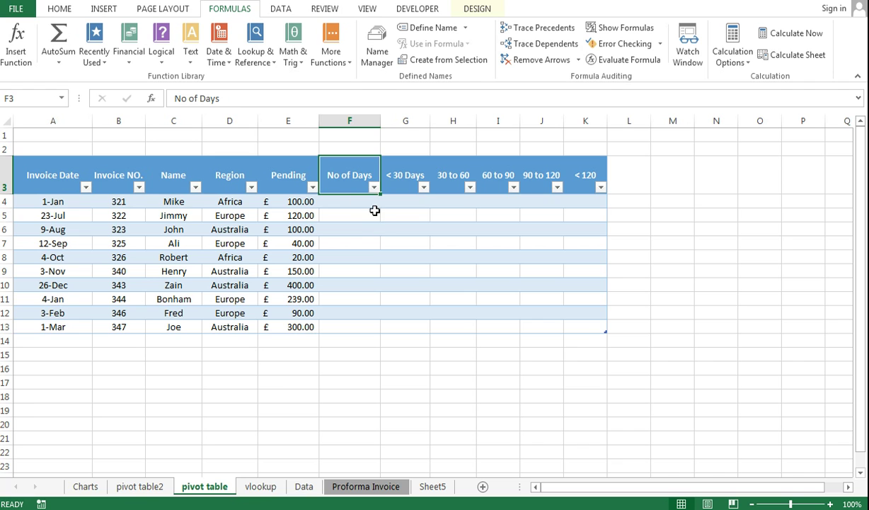
pyautogui.click(365, 228)
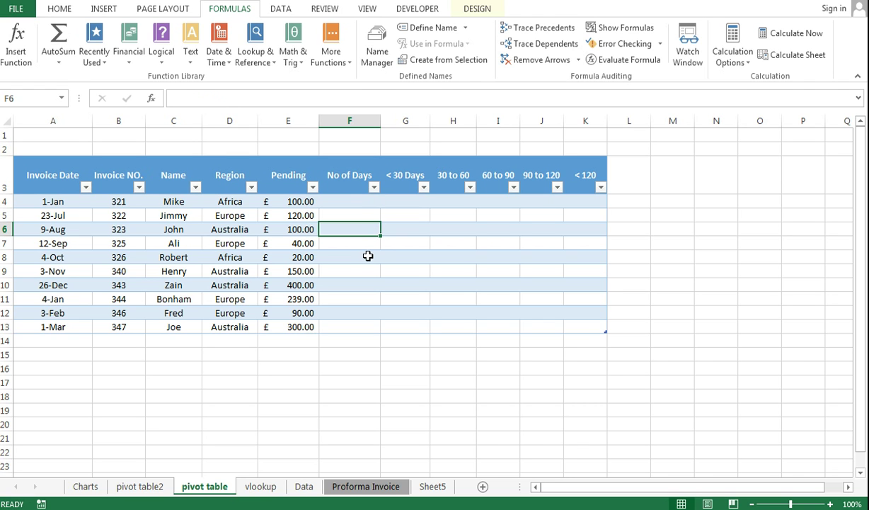
pyautogui.click(168, 176)
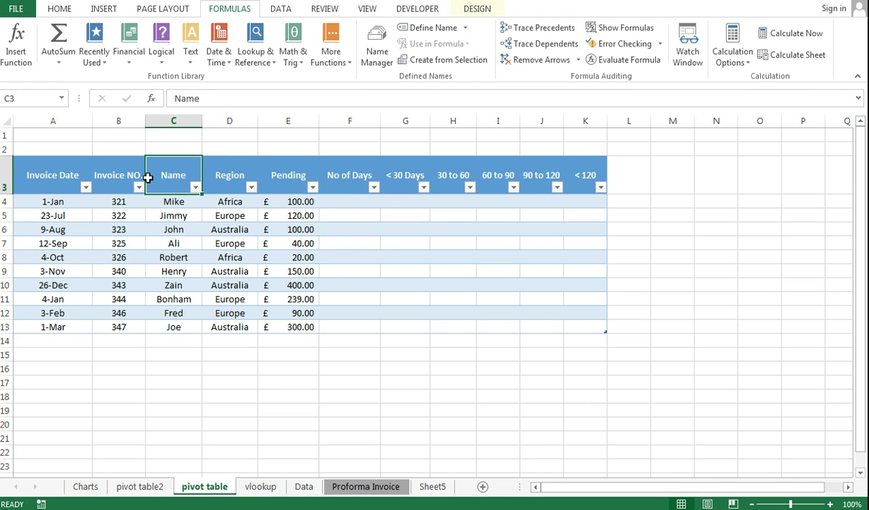
pyautogui.moveTo(64, 171); pyautogui.dragTo(354, 257)
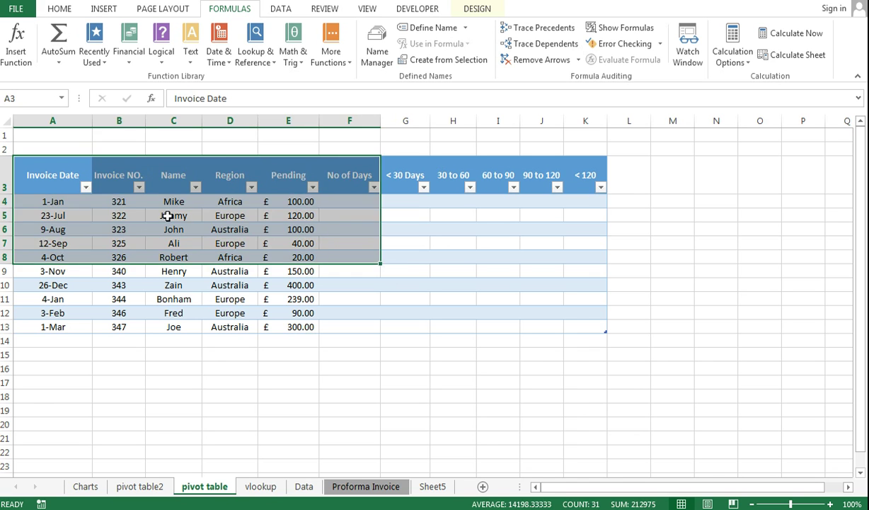
pyautogui.click(167, 216)
pyautogui.click(140, 202)
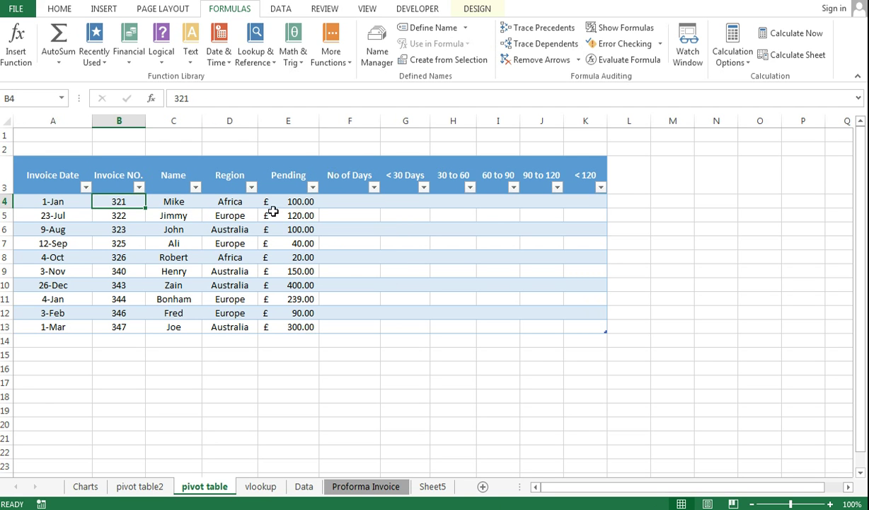
pyautogui.click(297, 201)
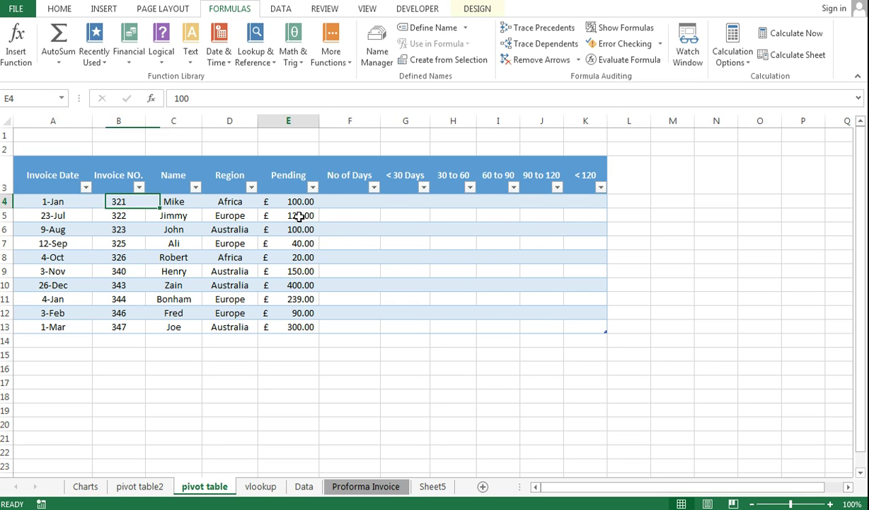
pyautogui.moveTo(300, 216); pyautogui.dragTo(287, 310)
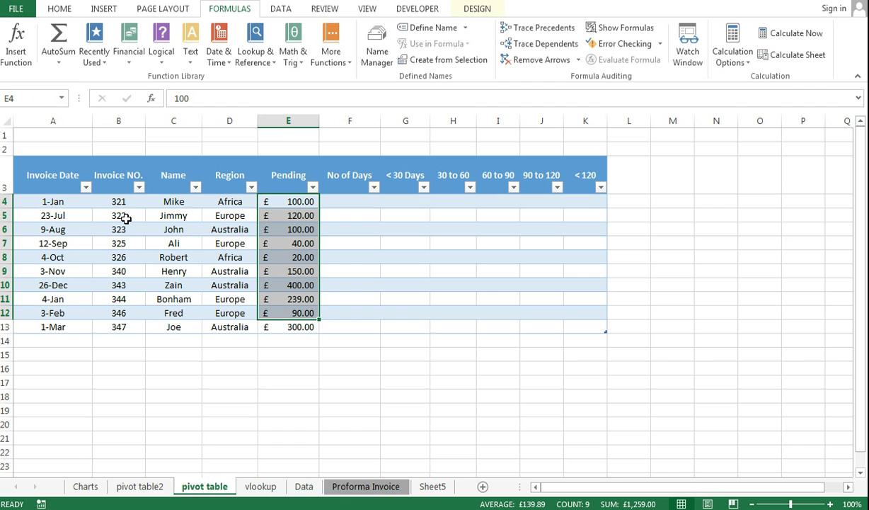
pyautogui.click(63, 182)
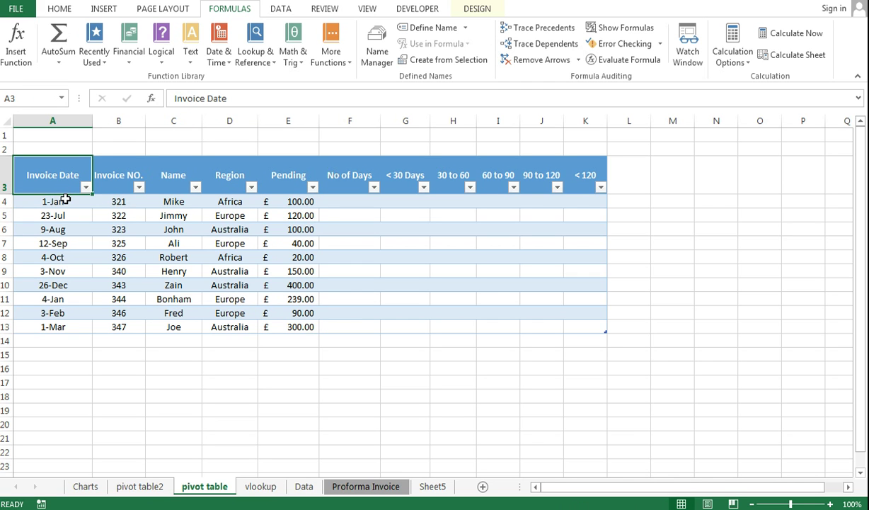
pyautogui.moveTo(66, 202); pyautogui.dragTo(64, 312)
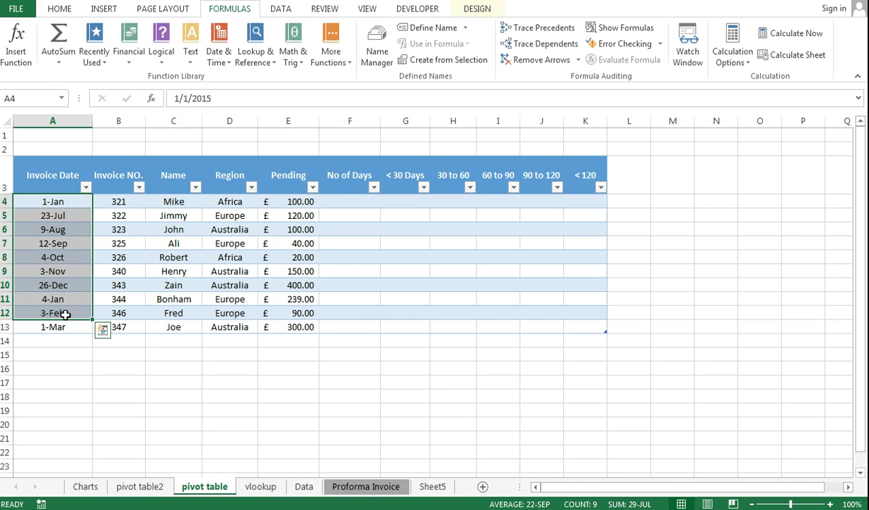
pyautogui.click(342, 204)
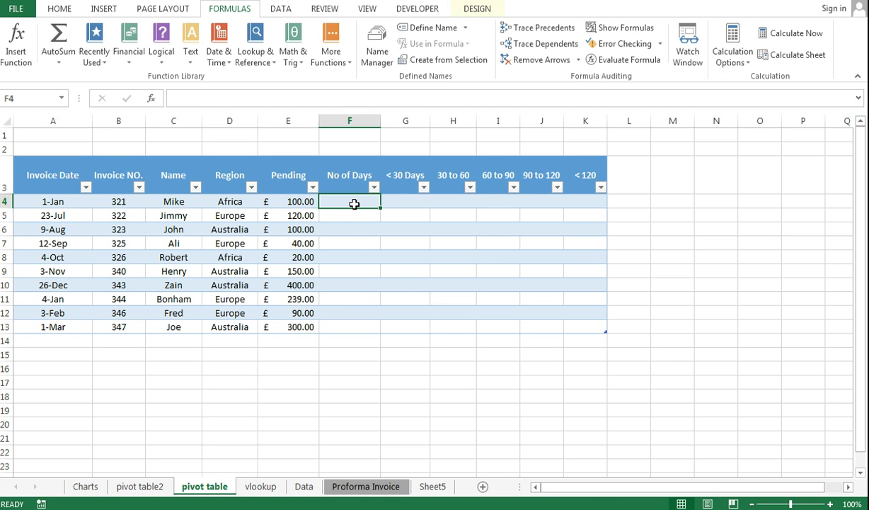
pyautogui.click(343, 184)
pyautogui.click(350, 203)
pyautogui.click(406, 202)
pyautogui.click(346, 200)
pyautogui.click(349, 210)
pyautogui.click(349, 198)
# Enter the label Date in cell N2 and the reference date 3/31 in cell O2
pyautogui.click(717, 149)
pyautogui.write('Date')
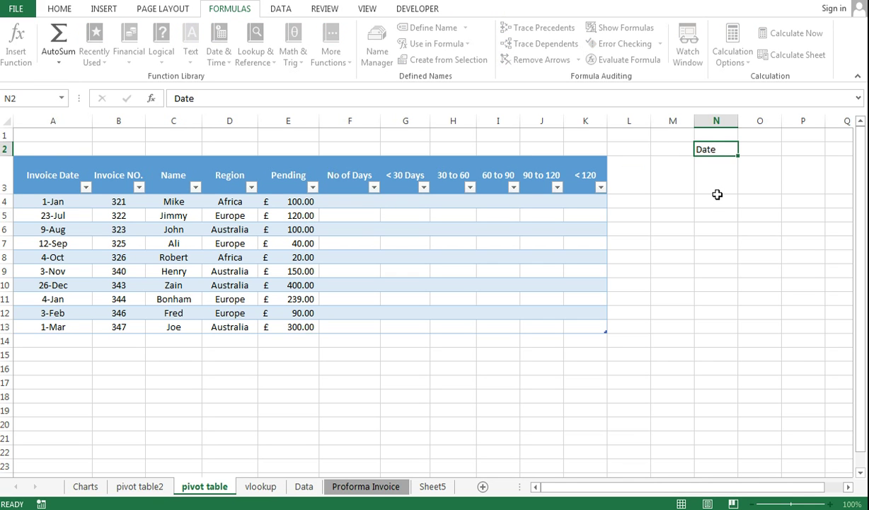
pyautogui.press('Tab')
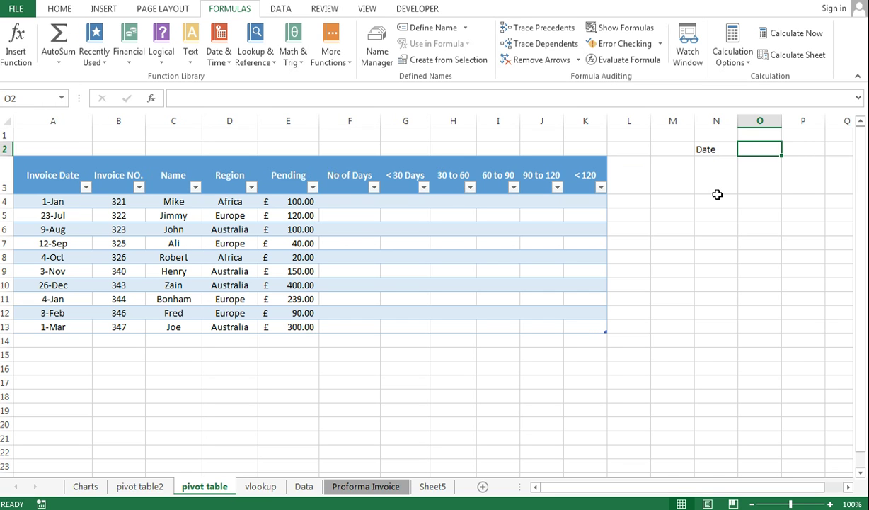
pyautogui.write('23')
pyautogui.press('BackSpace')
pyautogui.write('3')
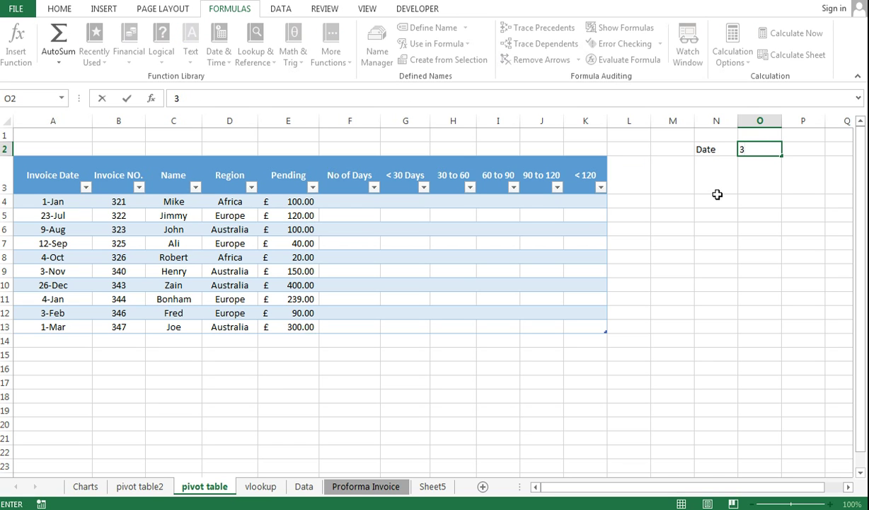
pyautogui.write('131')
pyautogui.press('Return')
pyautogui.press('Up')
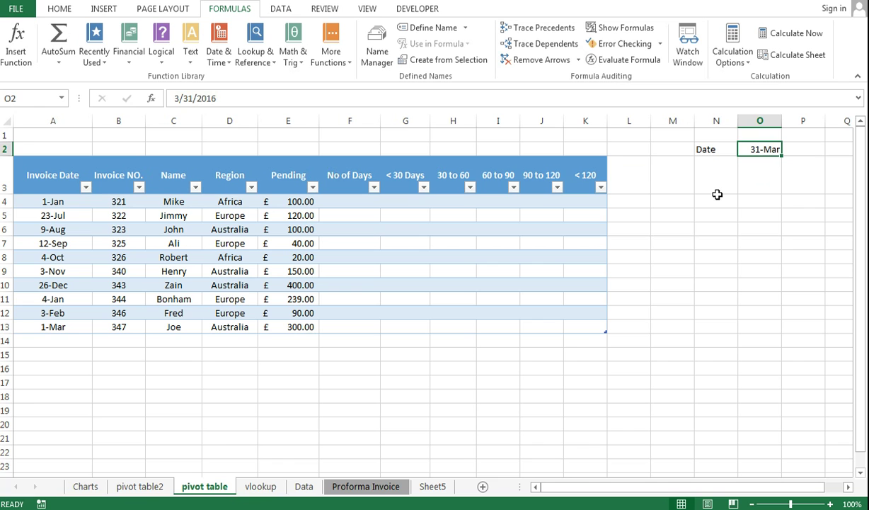
# Try to calculate No of Days in F4 with the relative formula =O2-[@[Invoice Date]]
pyautogui.press('Down')
pyautogui.press('Down')
pyautogui.press('Left')
pyautogui.press('Left')
pyautogui.press('Left')
pyautogui.press('Left')
pyautogui.press('Left')
pyautogui.press('Left')
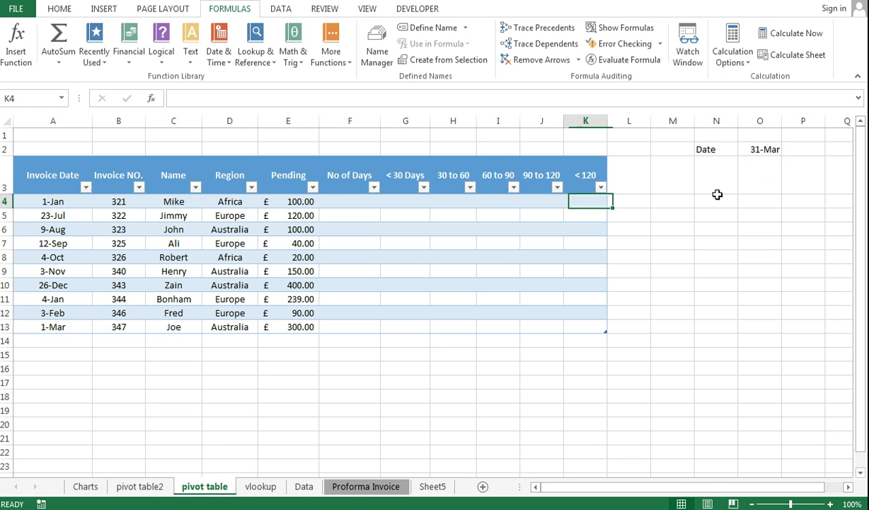
pyautogui.press('Left')
pyautogui.press('Left')
pyautogui.press('Left')
pyautogui.press('Right')
pyautogui.press('Left')
pyautogui.write('=')
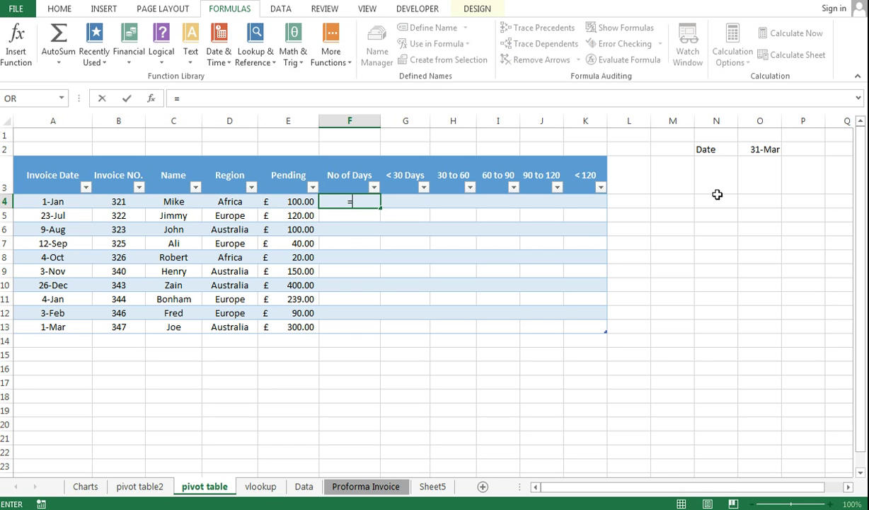
pyautogui.click(770, 150)
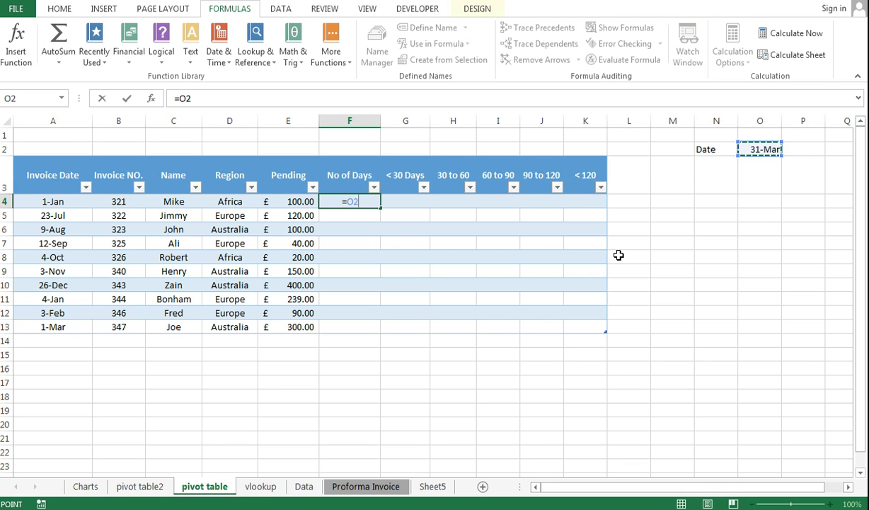
pyautogui.write('-')
pyautogui.press('Left')
pyautogui.press('Left')
pyautogui.press('Left')
pyautogui.press('Left')
pyautogui.press('Left')
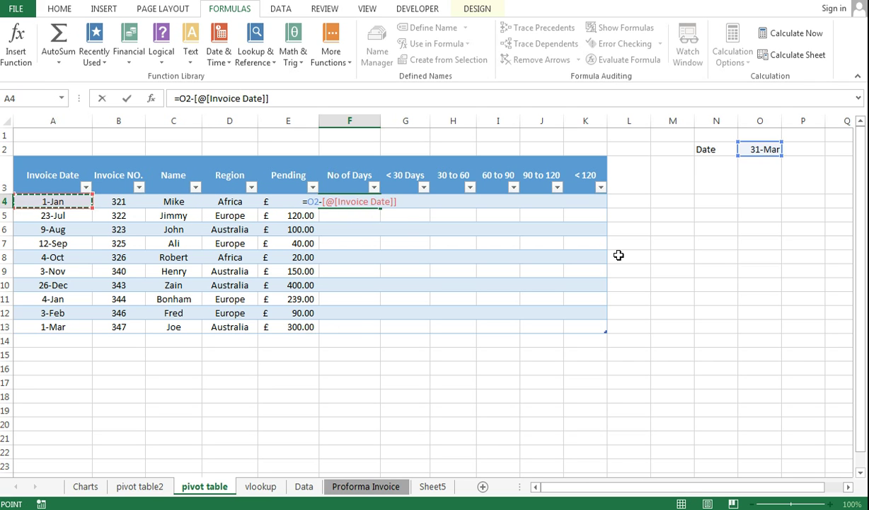
pyautogui.press('Return')
# Check the calculated No of Days values from F4 down to the last invoice row
pyautogui.press('Up')
pyautogui.hotkey('shift', 'Down')
pyautogui.hotkey('shift', 'Down')
pyautogui.hotkey('shift', 'Down')
pyautogui.hotkey('shift', 'Down')
pyautogui.hotkey('shift', 'Down')
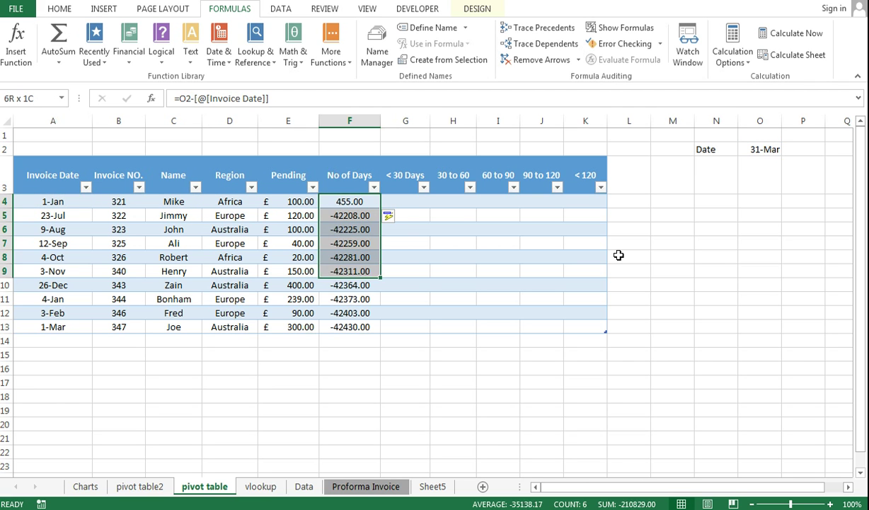
pyautogui.hotkey('shift', 'Down')
pyautogui.hotkey('shift', 'Down')
pyautogui.hotkey('shift', 'Down')
pyautogui.hotkey('shift', 'Down')
# Replace the formula in F4 with =$O$2-[@[Invoice Date]], using an absolute reference to the date cell
pyautogui.press('Up')
pyautogui.press('Down')
pyautogui.write('=')
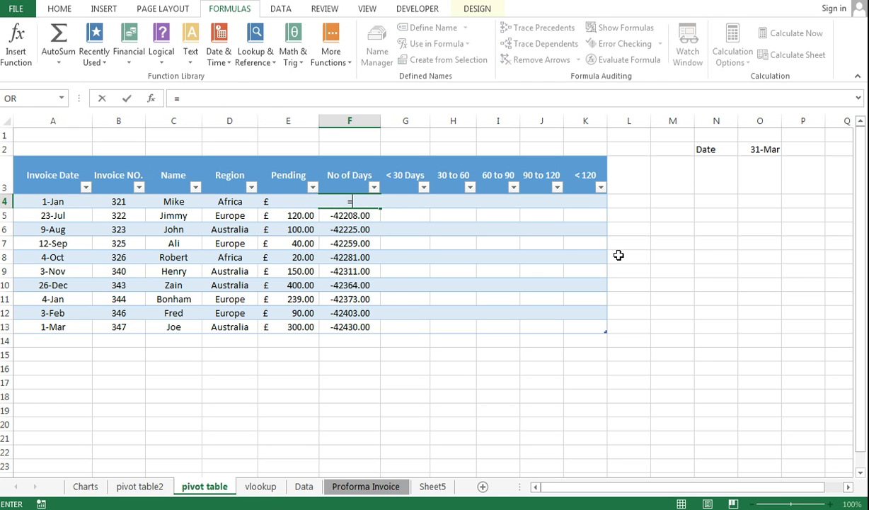
pyautogui.click(758, 152)
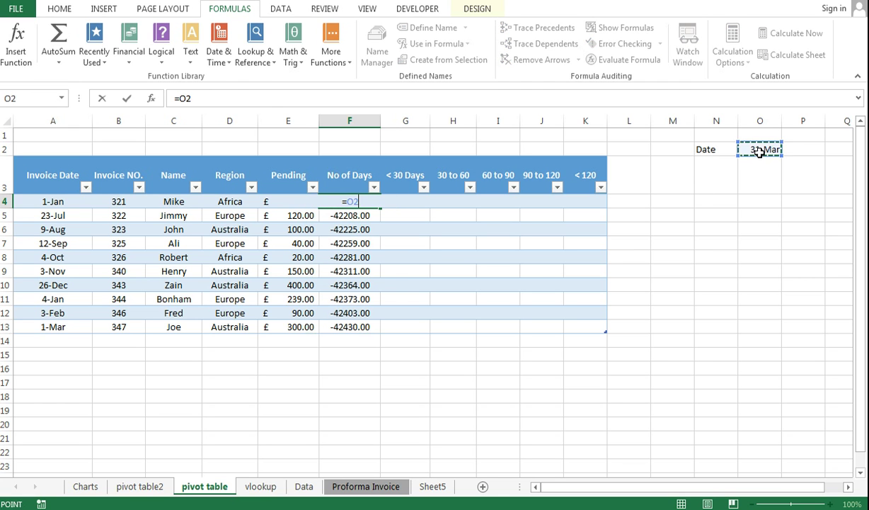
pyautogui.click(633, 98)
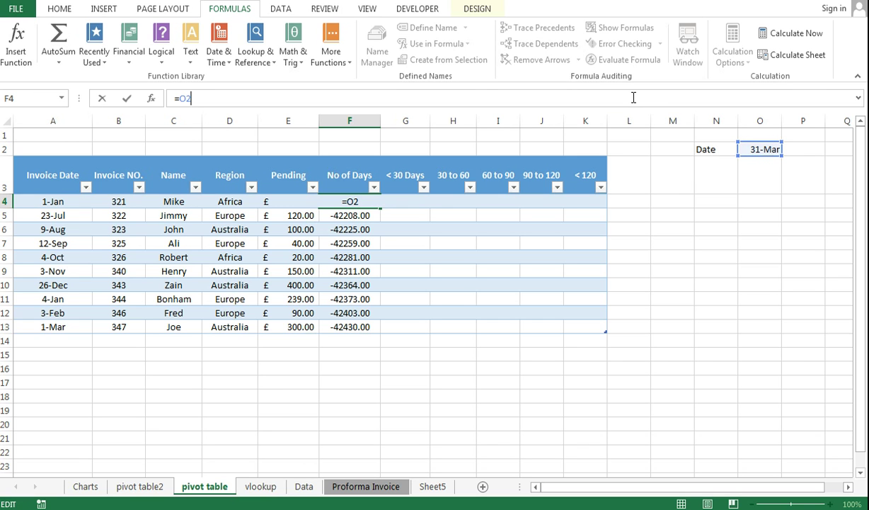
pyautogui.write('$O$2-')
pyautogui.click(87, 201)
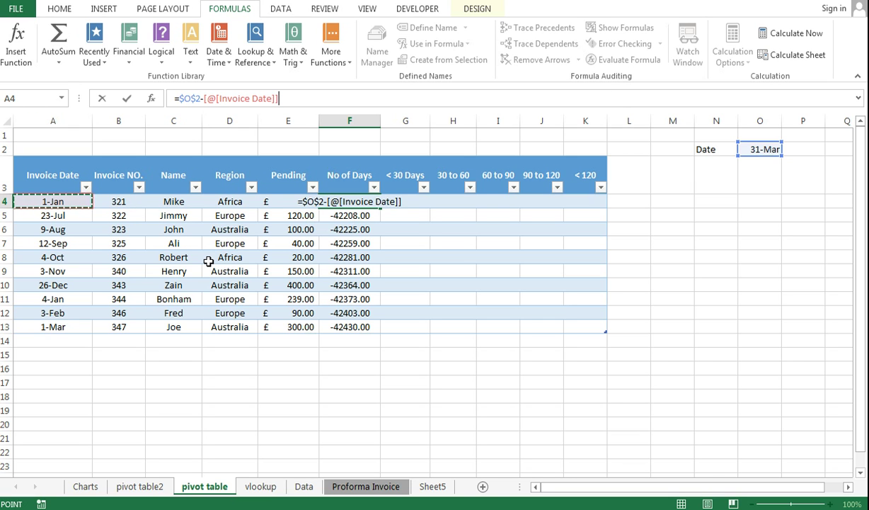
pyautogui.press('Return')
# Review the recalculated No of Days values against their invoice rows throughout the table
pyautogui.press('Down')
pyautogui.press('Down')
pyautogui.press('Down')
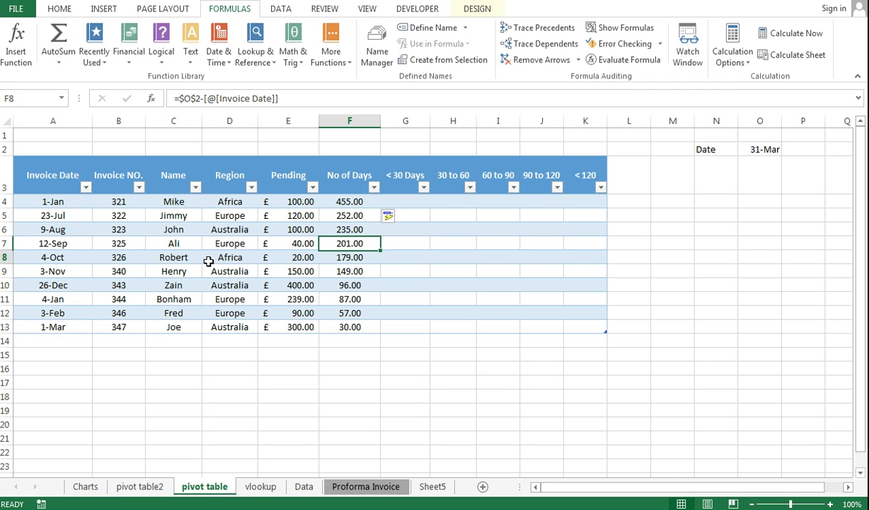
pyautogui.press('Down')
pyautogui.press('Left')
pyautogui.press('Left')
pyautogui.press('Down')
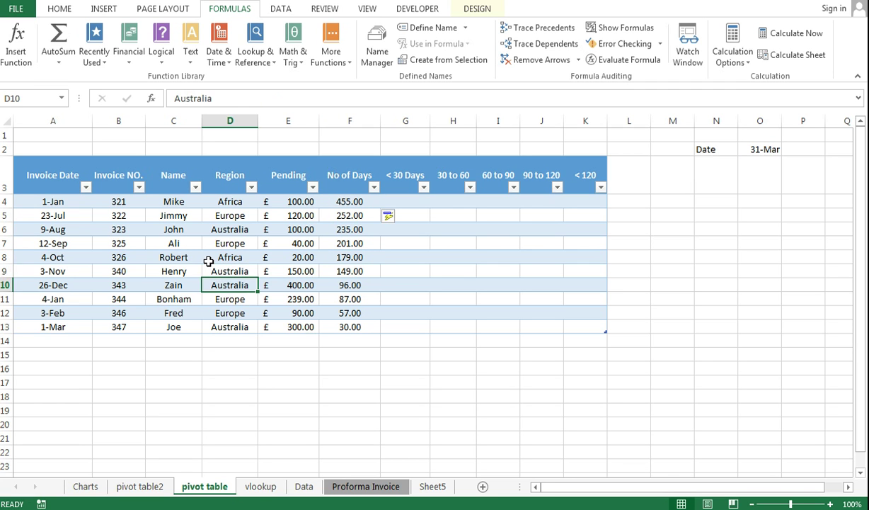
pyautogui.press('Left')
pyautogui.press('Right')
pyautogui.press('Right')
pyautogui.press('Right')
pyautogui.press('Right')
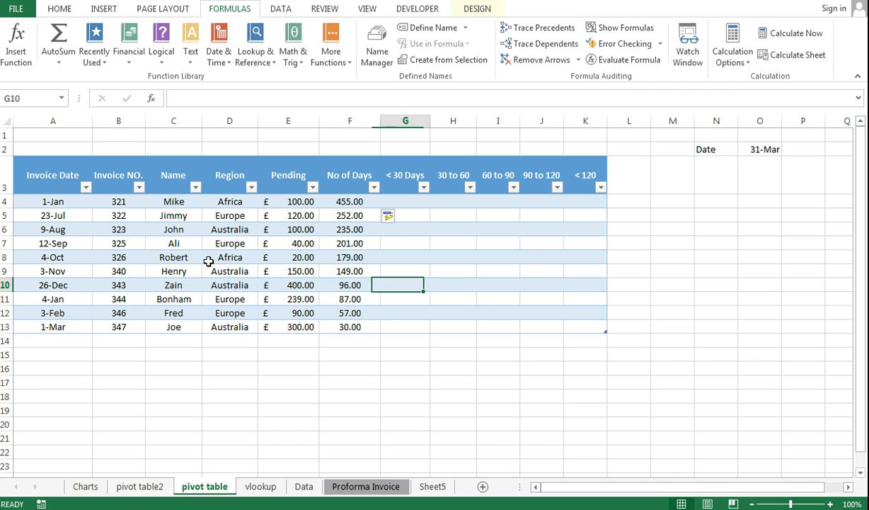
pyautogui.press('Left')
pyautogui.press('Down')
pyautogui.press('Down')
pyautogui.press('Left')
pyautogui.press('Left')
pyautogui.press('Up')
pyautogui.press('Left')
pyautogui.press('Right')
pyautogui.press('Right')
pyautogui.press('Down')
pyautogui.press('Right')
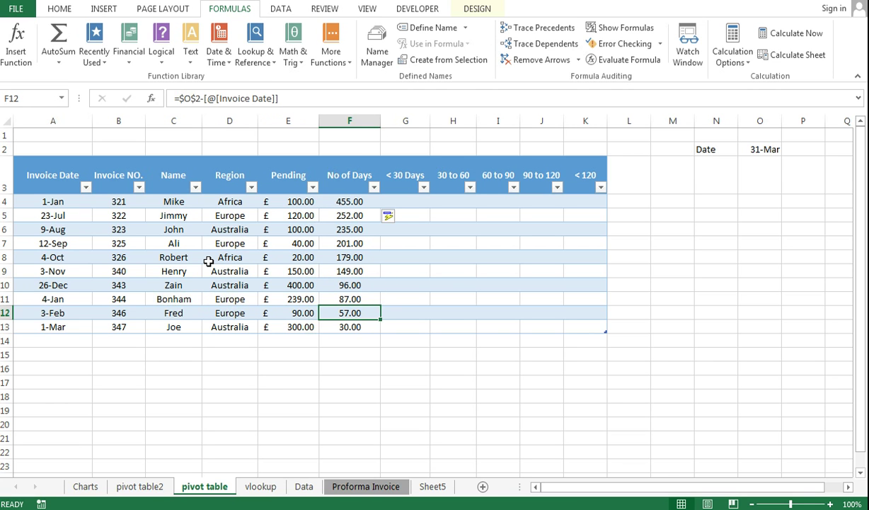
pyautogui.press('Up')
pyautogui.press('Up')
pyautogui.press('Up')
pyautogui.press('Up')
pyautogui.press('Up')
pyautogui.press('Up')
pyautogui.press('Up')
pyautogui.press('Up')
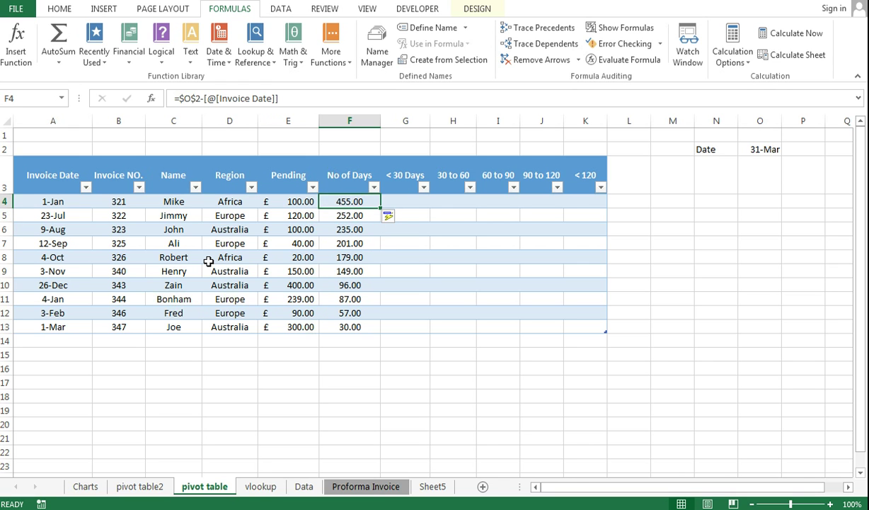
# Review the first invoice's details in row 4, from its invoice date through the pending amount to No of Days
pyautogui.press('Right')
pyautogui.press('Left')
pyautogui.press('Left')
pyautogui.press('Left')
pyautogui.press('Left')
pyautogui.press('Left')
pyautogui.press('Right')
pyautogui.press('Right')
pyautogui.press('Right')
pyautogui.press('Right')
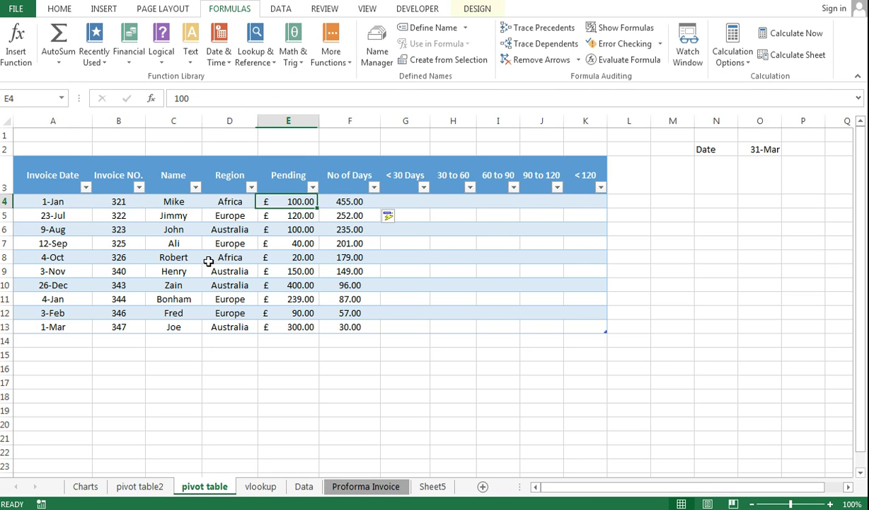
pyautogui.press('Right')
pyautogui.press('Left')
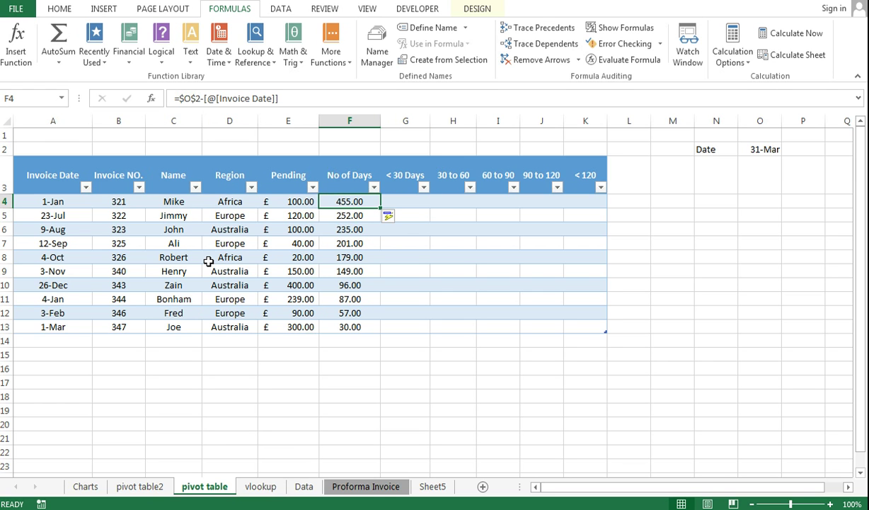
# Look across row 4 from the pending amount and No of Days to the empty ageing cells
pyautogui.press('Left')
pyautogui.press('Right')
pyautogui.press('Right')
pyautogui.press('Right')
pyautogui.press('Right')
pyautogui.press('Right')
pyautogui.press('Right')
pyautogui.press('Right')
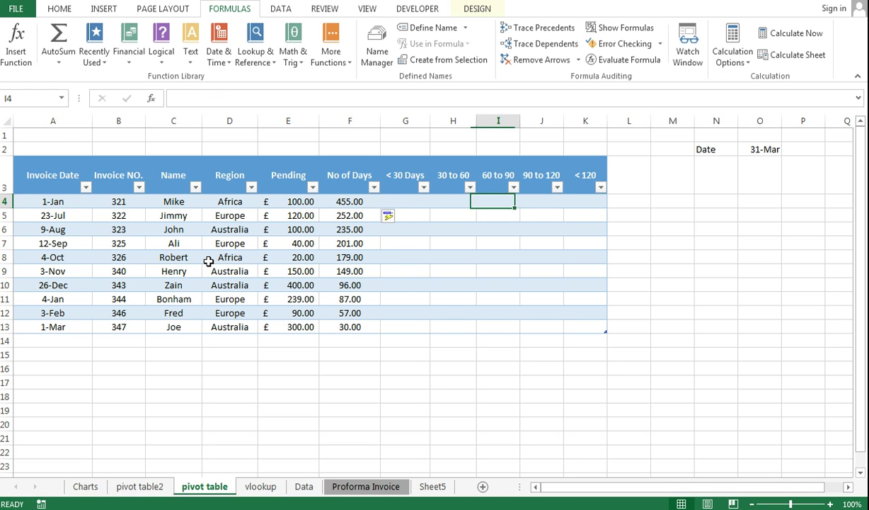
pyautogui.press('Left')
pyautogui.press('Left')
pyautogui.press('Left')
pyautogui.press('Left')
pyautogui.press('Left')
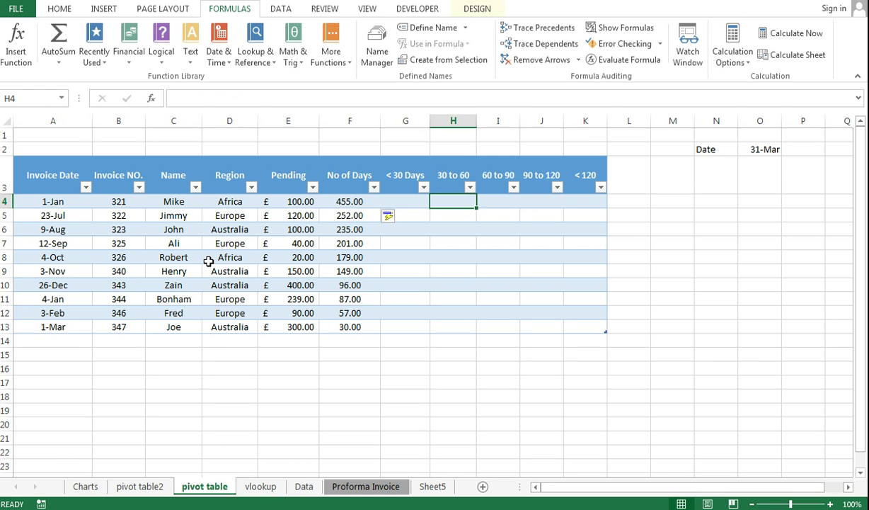
# Examine the ageing column headers from < 30 Days through < 120
pyautogui.press('Up')
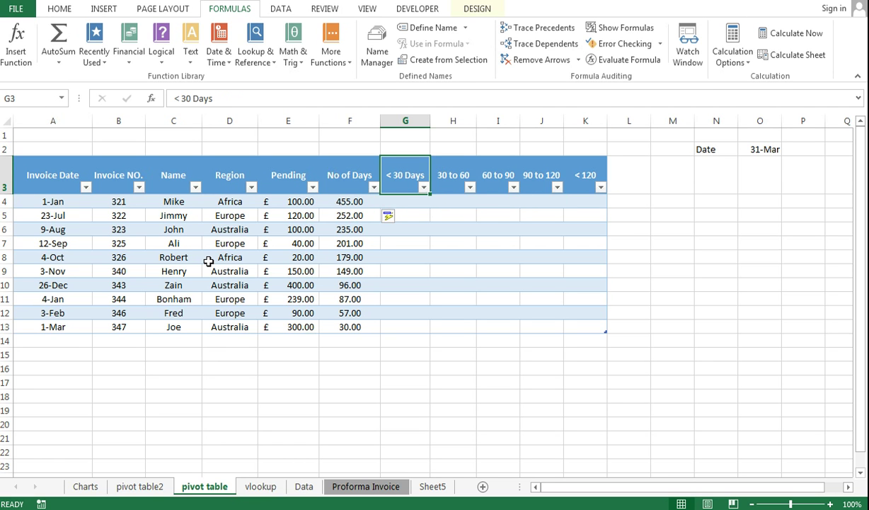
pyautogui.press('Right')
pyautogui.press('Right')
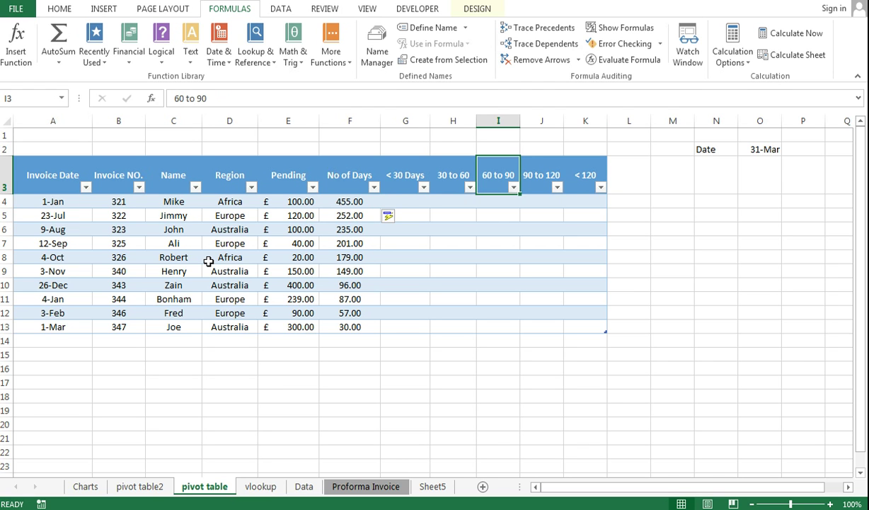
pyautogui.press('Right')
pyautogui.press('Right')
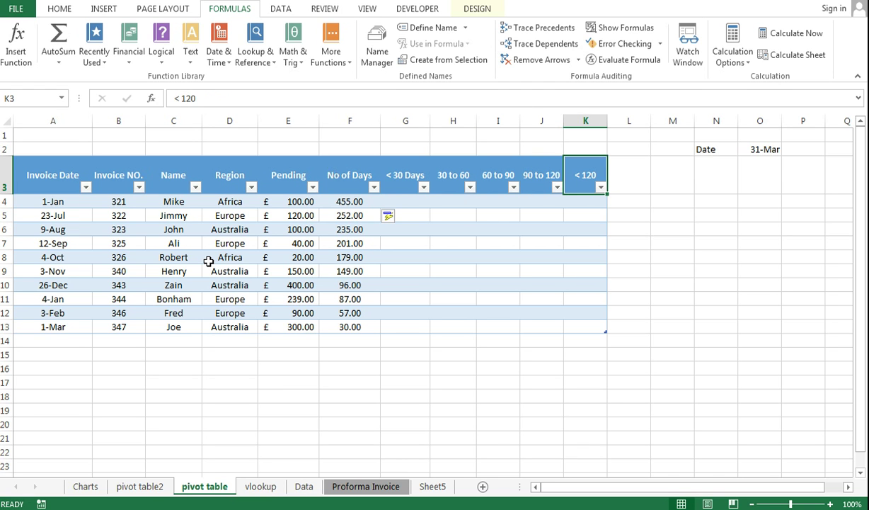
pyautogui.press('Down')
pyautogui.press('Up')
pyautogui.press('Down')
pyautogui.press('Left')
pyautogui.press('Left')
pyautogui.press('Left')
pyautogui.press('Left')
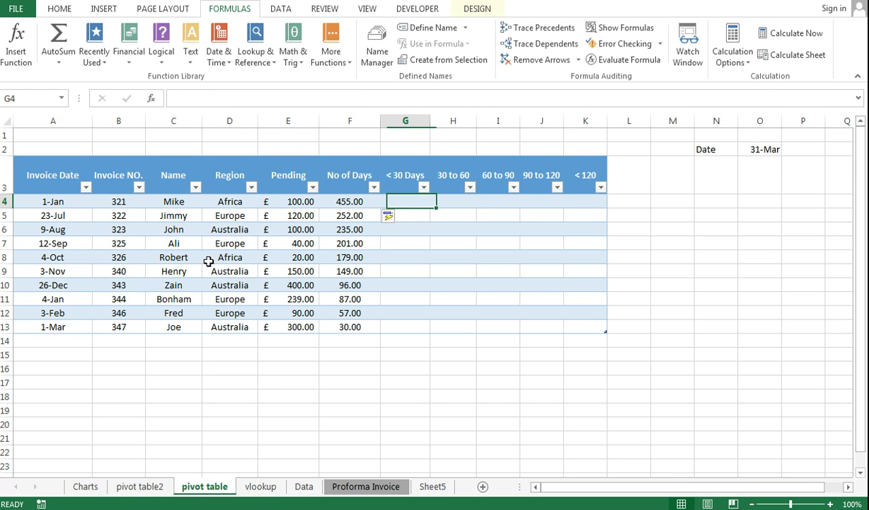
pyautogui.press('Down')
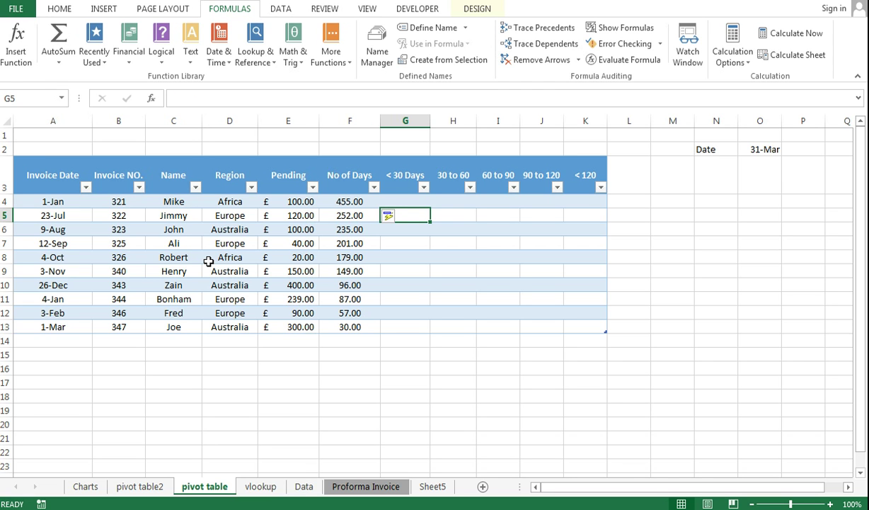
pyautogui.press('Up')
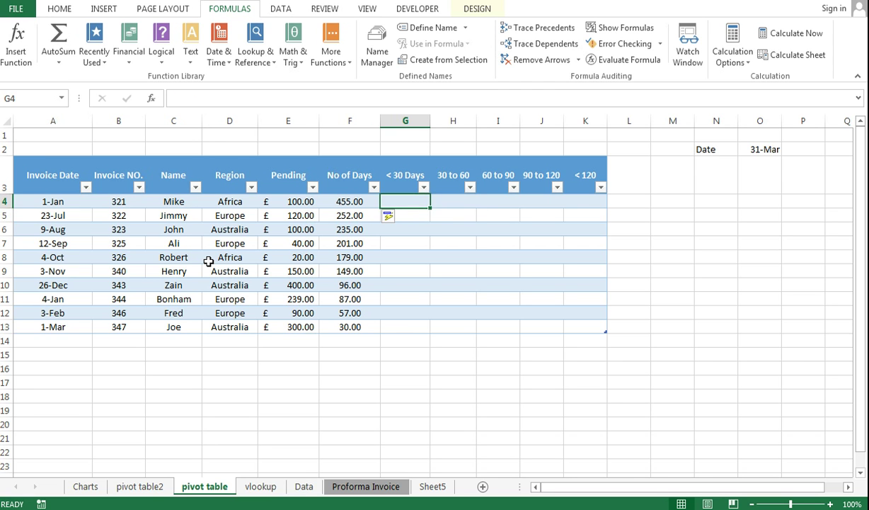
pyautogui.write('=if')
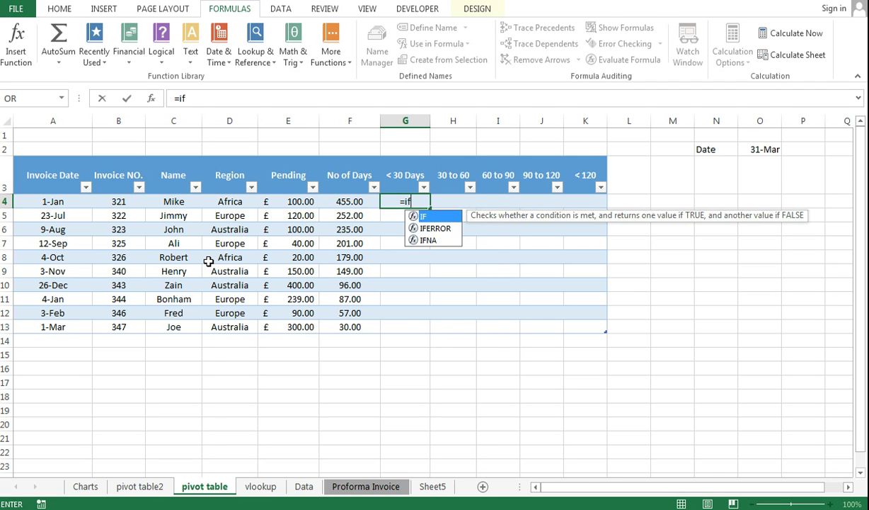
pyautogui.write('(')
pyautogui.press('Left')
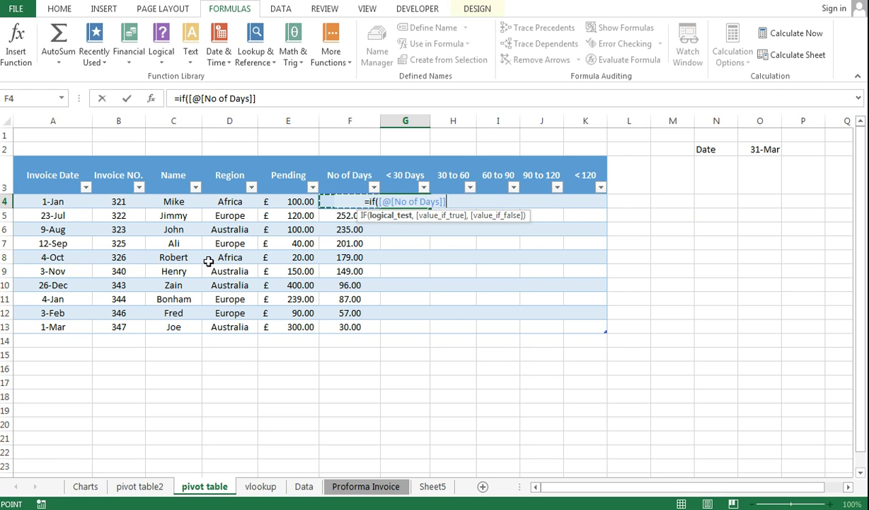
pyautogui.write('<30,')
pyautogui.press('Left')
pyautogui.press('Left')
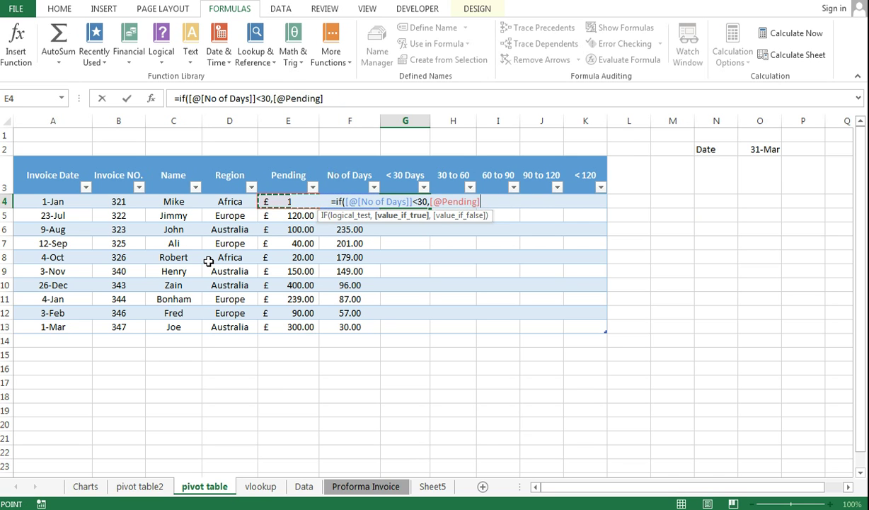
pyautogui.write(',0')
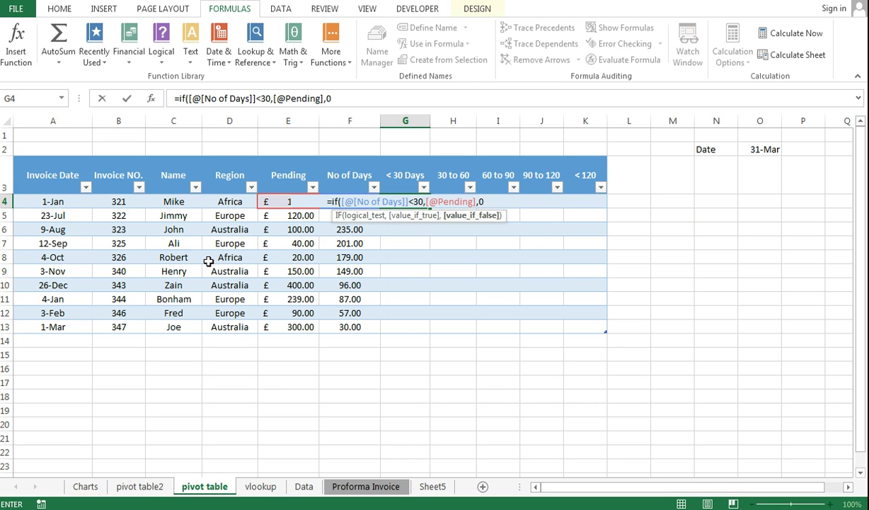
pyautogui.press('Return')
# Check the < 30 Days formula results down the invoice rows
pyautogui.press('Up')
pyautogui.press('Up')
pyautogui.press('Down')
pyautogui.press('Down')
pyautogui.press('Down')
pyautogui.press('Down')
pyautogui.press('Down')
pyautogui.press('Down')
pyautogui.press('Down')
pyautogui.press('Up')
pyautogui.press('Up')
pyautogui.press('Up')
pyautogui.press('Up')
pyautogui.press('Up')
pyautogui.press('Up')
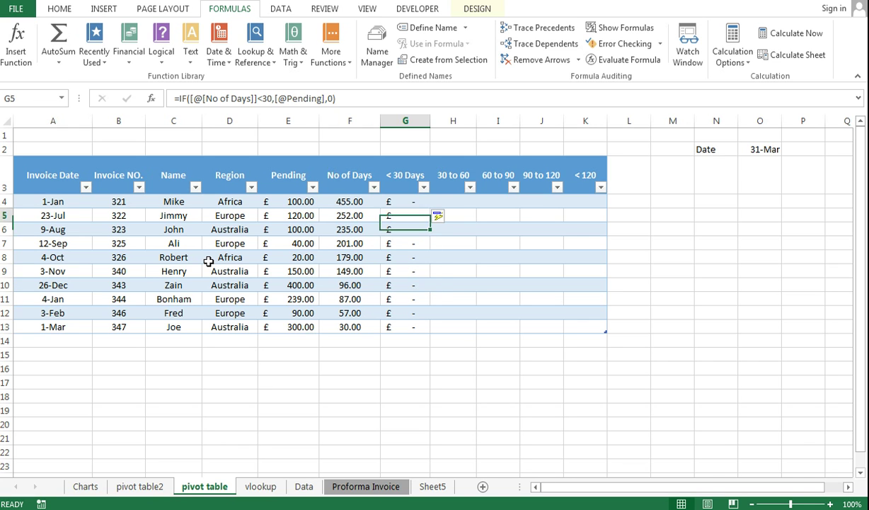
# Change the condition in the G4 formula to <=30 so that invoices exactly 30 days old are included
pyautogui.click(265, 99)
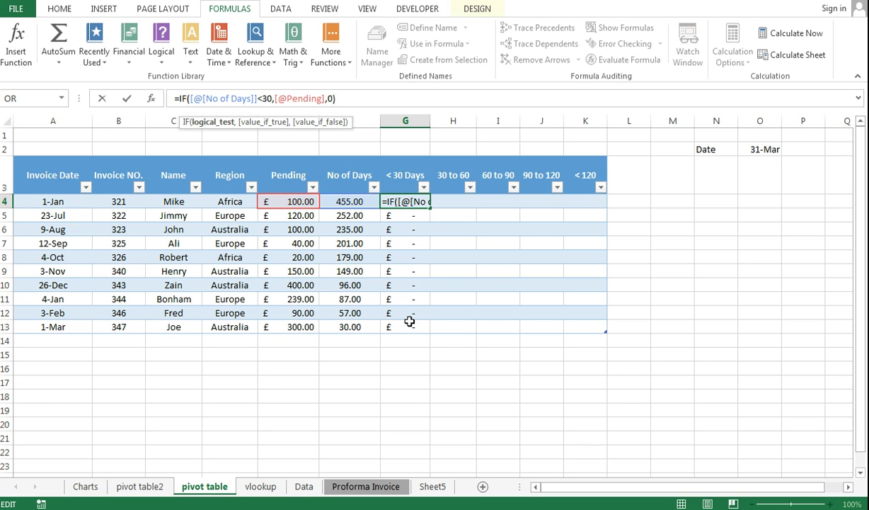
pyautogui.write('=')
pyautogui.press('Return')
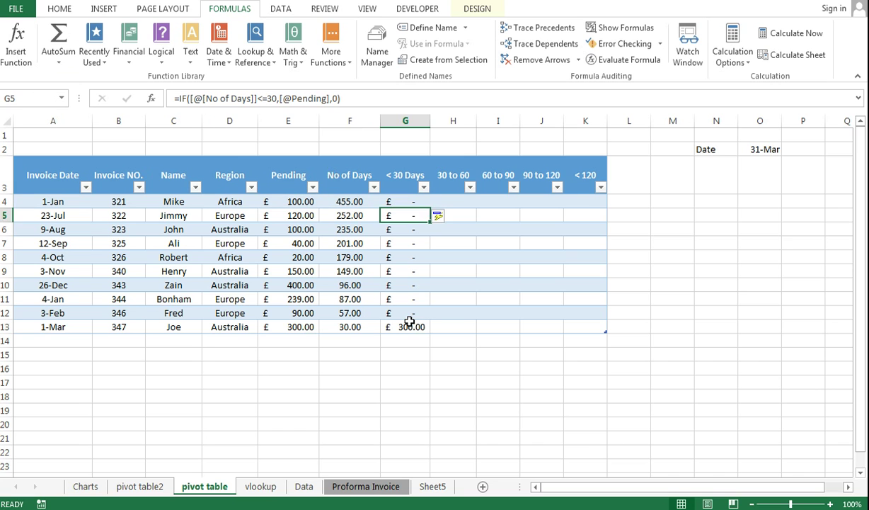
# Compare the last invoice's pending amount, date and days with its < 30 Days result, and review the rest of that column
pyautogui.press('Down')
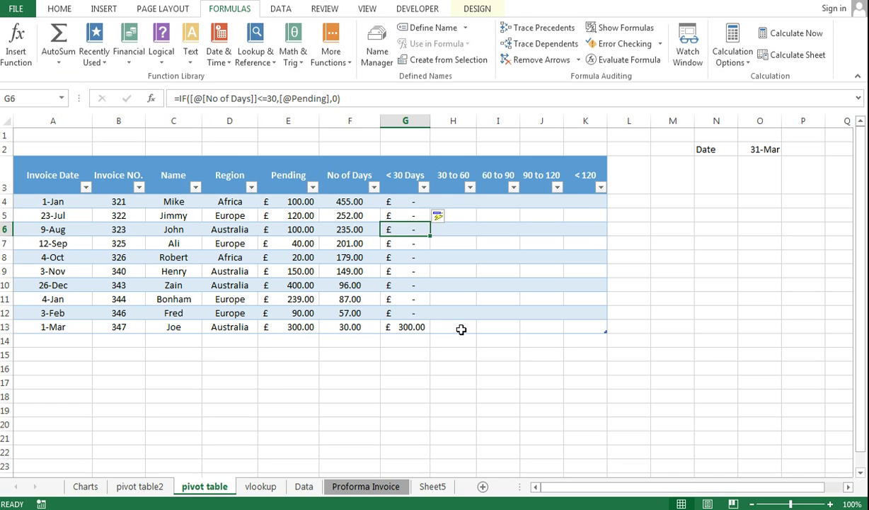
pyautogui.click(292, 326)
pyautogui.click(65, 327)
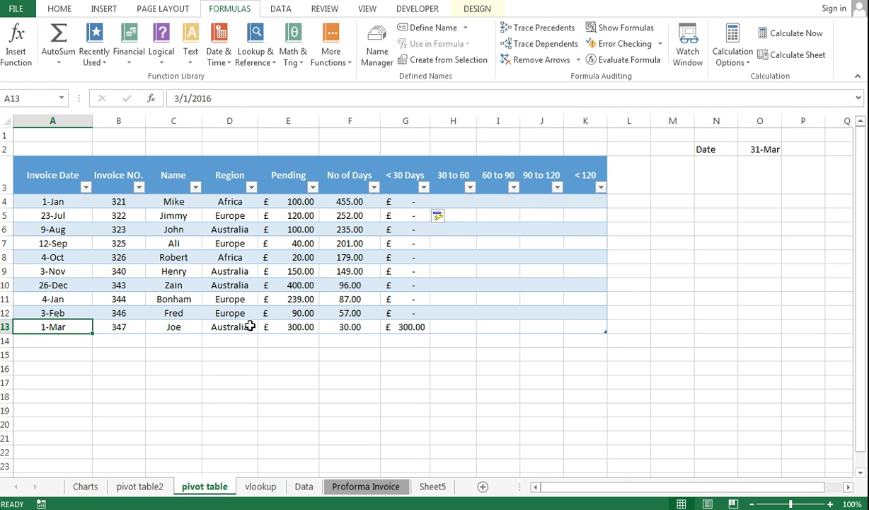
pyautogui.click(354, 328)
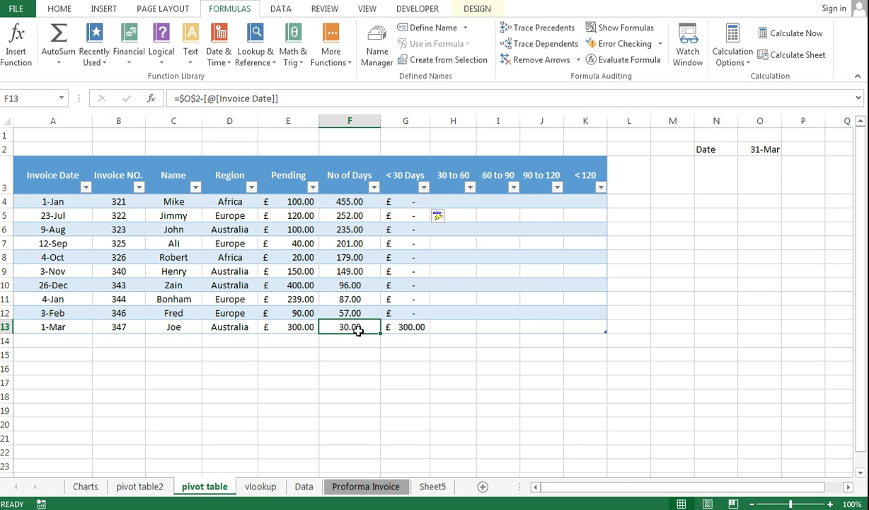
pyautogui.click(415, 329)
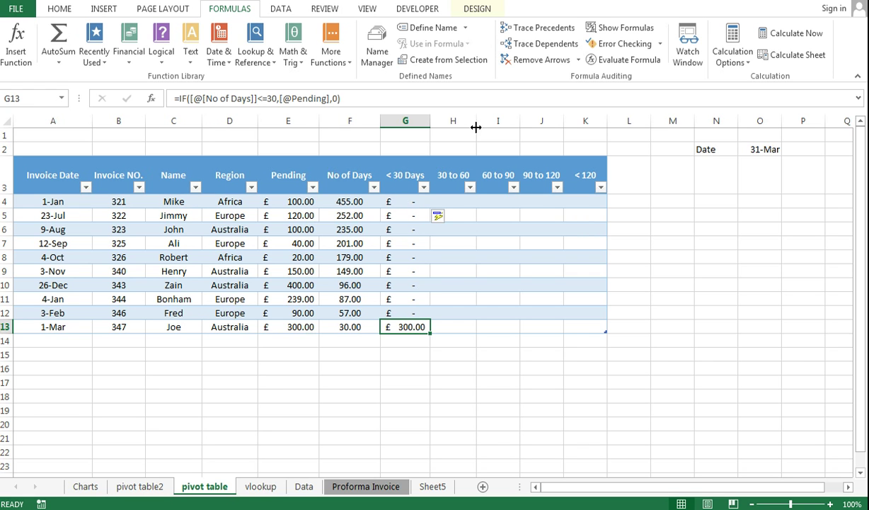
pyautogui.click(458, 200)
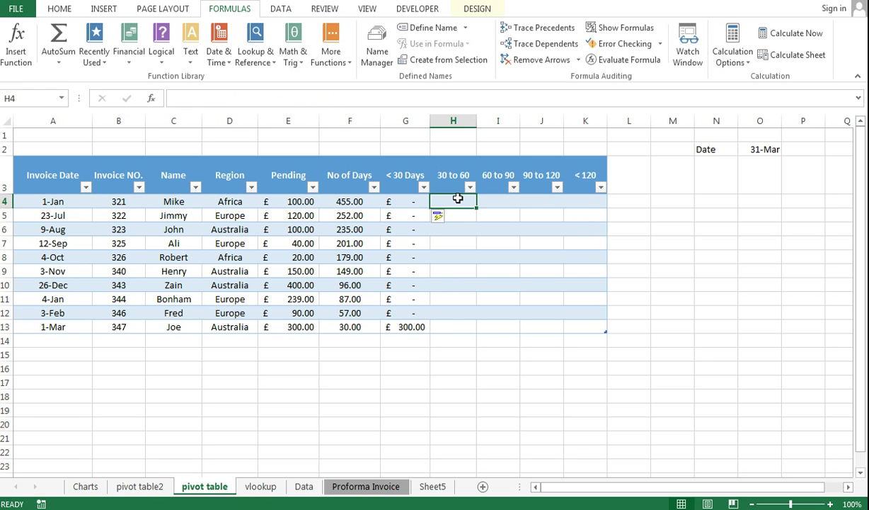
pyautogui.click(396, 200)
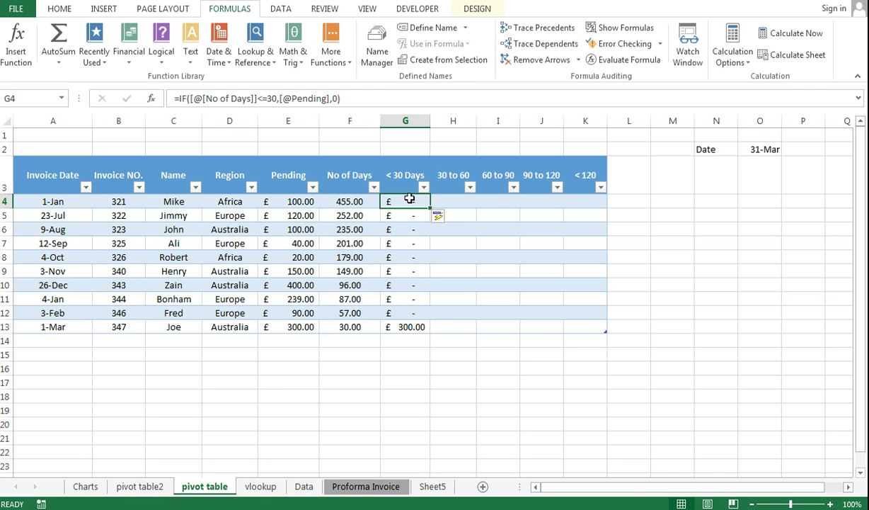
pyautogui.moveTo(409, 198); pyautogui.dragTo(416, 329)
pyautogui.click(458, 207)
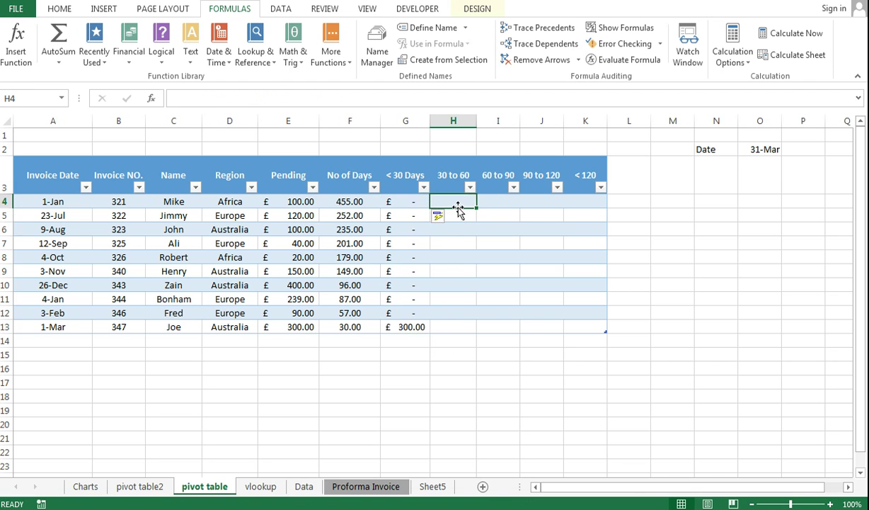
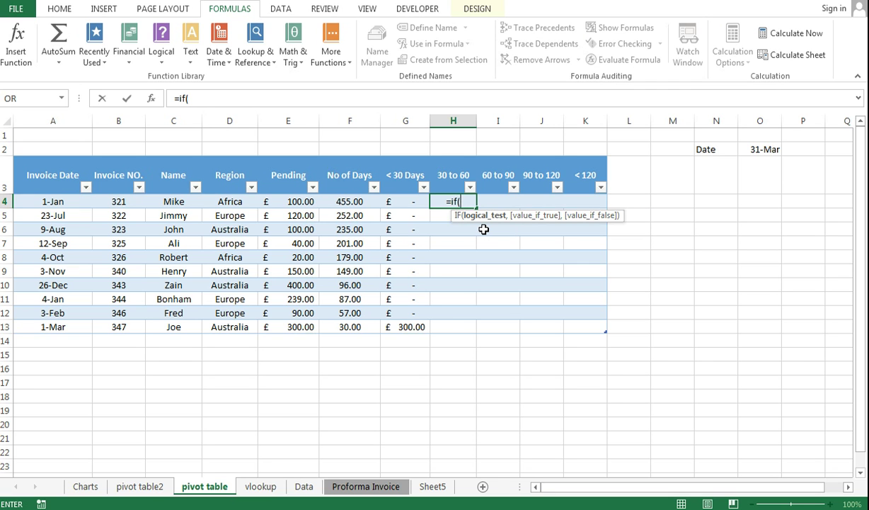
pyautogui.press('Left')
pyautogui.press('Left')
pyautogui.write('>')
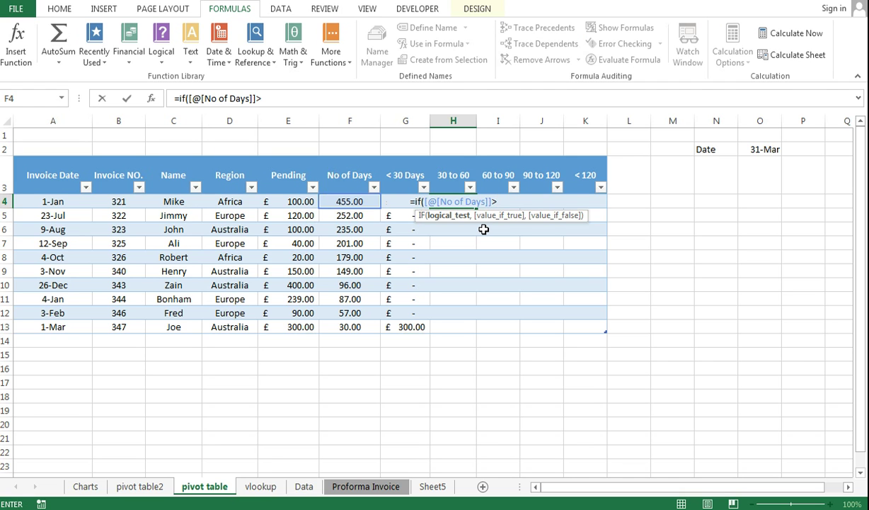
pyautogui.write('60,0')
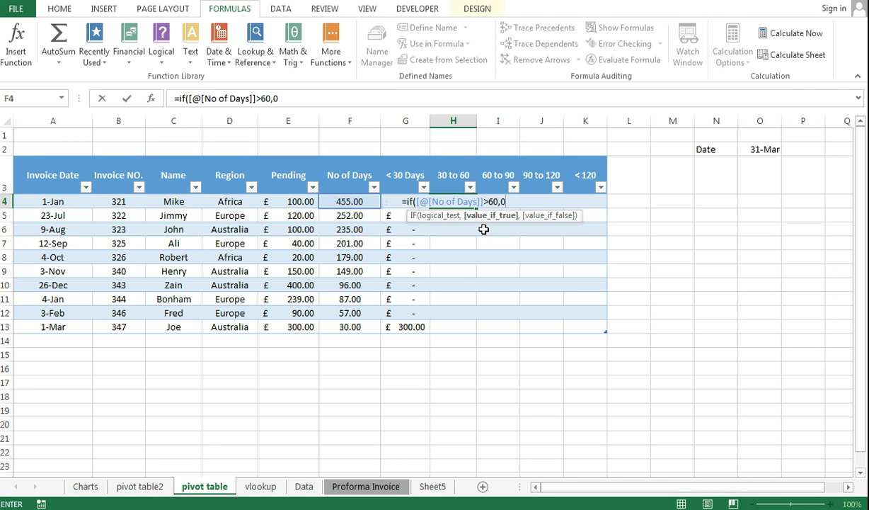
pyautogui.write(',')
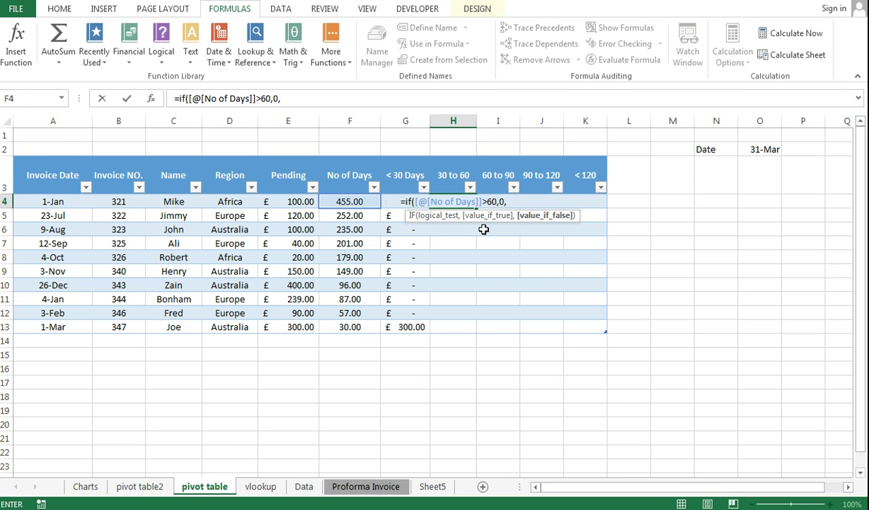
pyautogui.write(' if(')
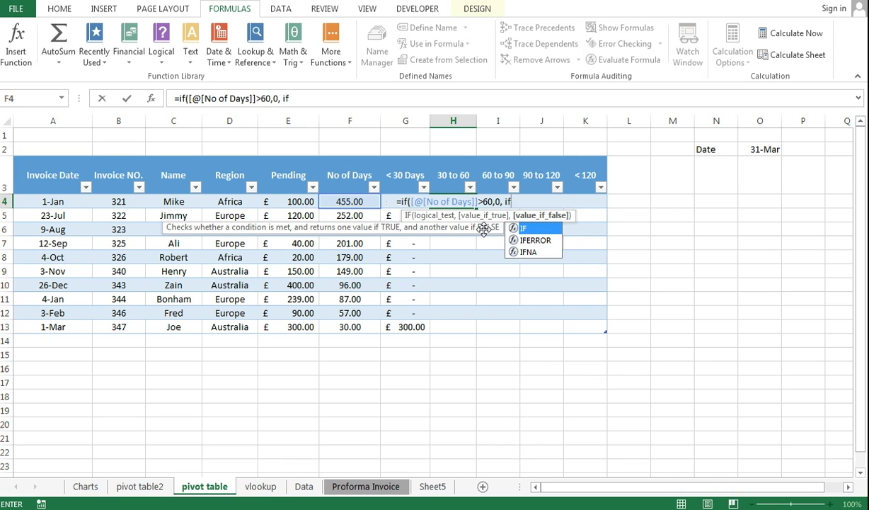
pyautogui.press('Left')
pyautogui.press('Right')
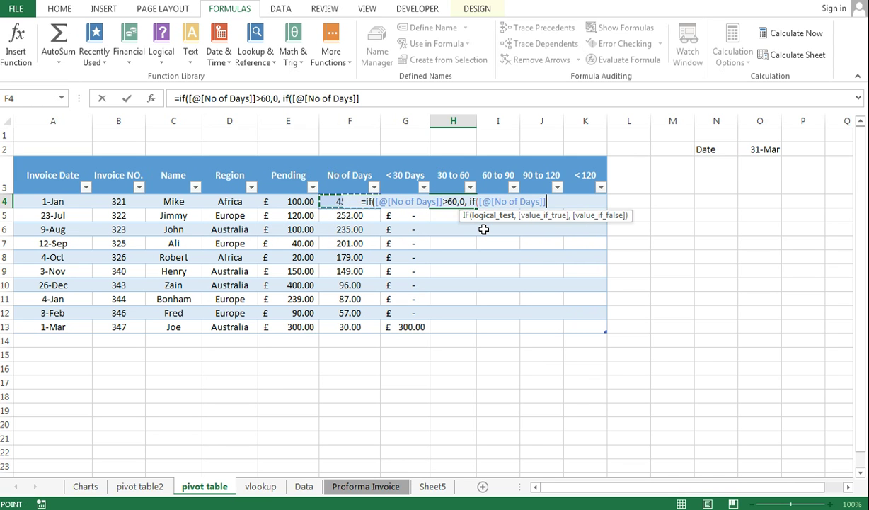
pyautogui.write('>30,')
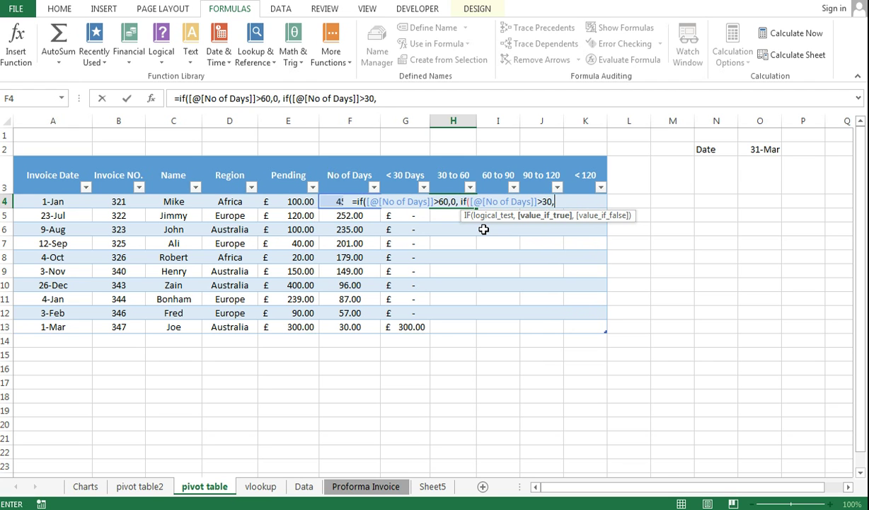
pyautogui.press('Right')
pyautogui.press('Left')
pyautogui.press('Left')
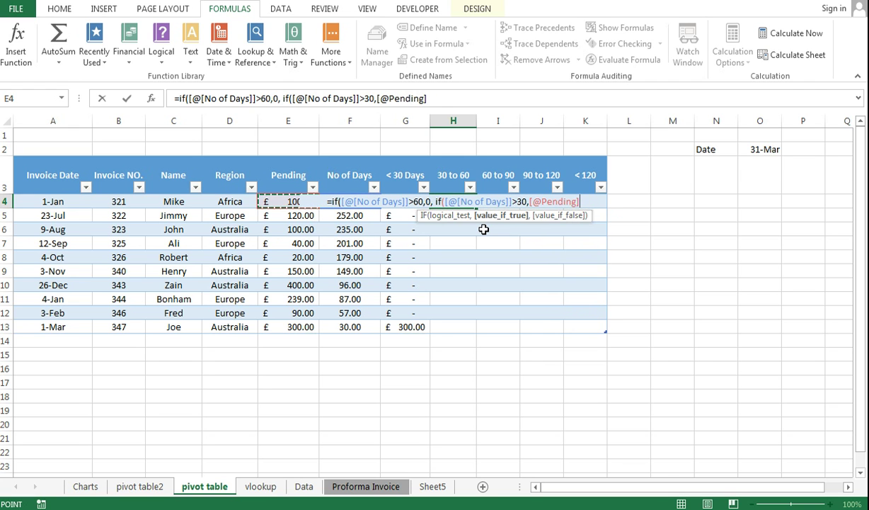
pyautogui.write(', 0))')
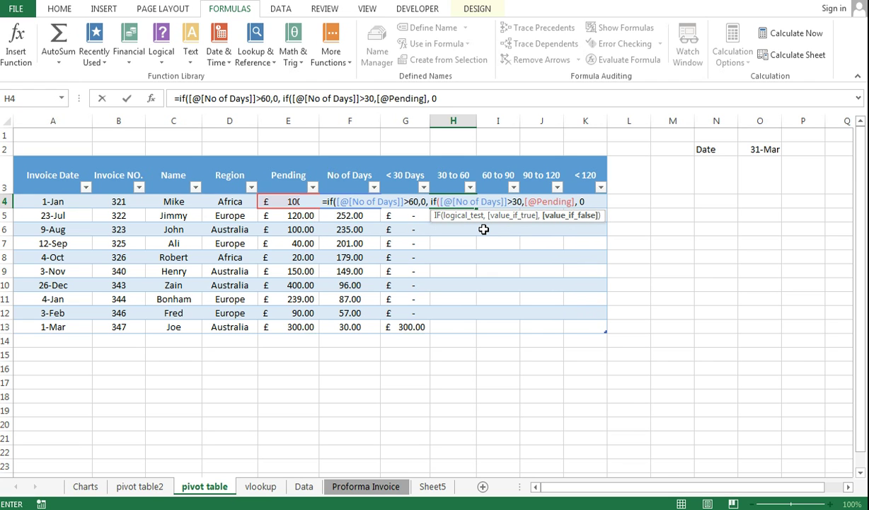
pyautogui.press('Return')
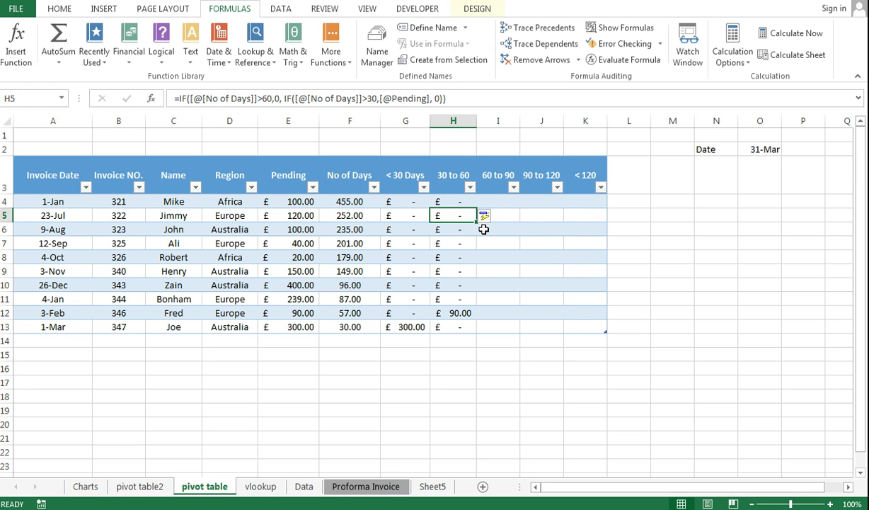
pyautogui.press('Right')
pyautogui.press('Up')
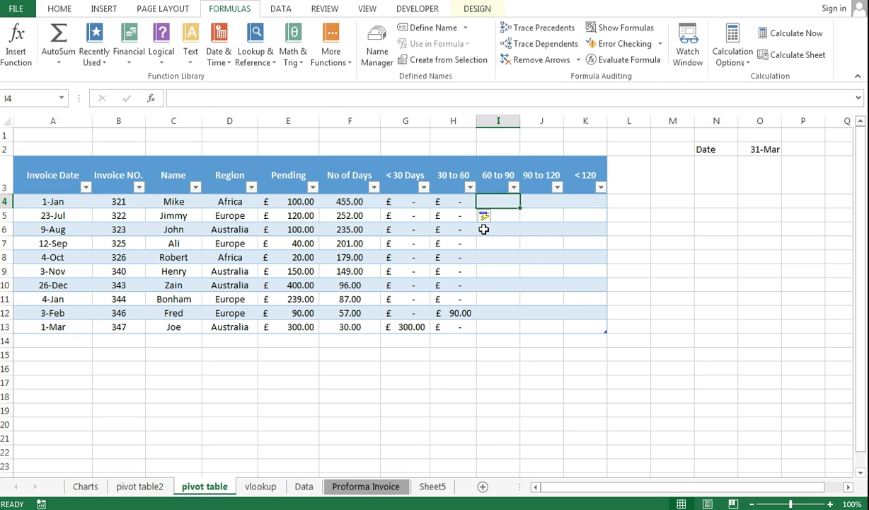
# Review the first invoice's pending amount, No of Days, < 30 Days and 30 to 60 formulas in row 4
pyautogui.press('Left')
pyautogui.press('Left')
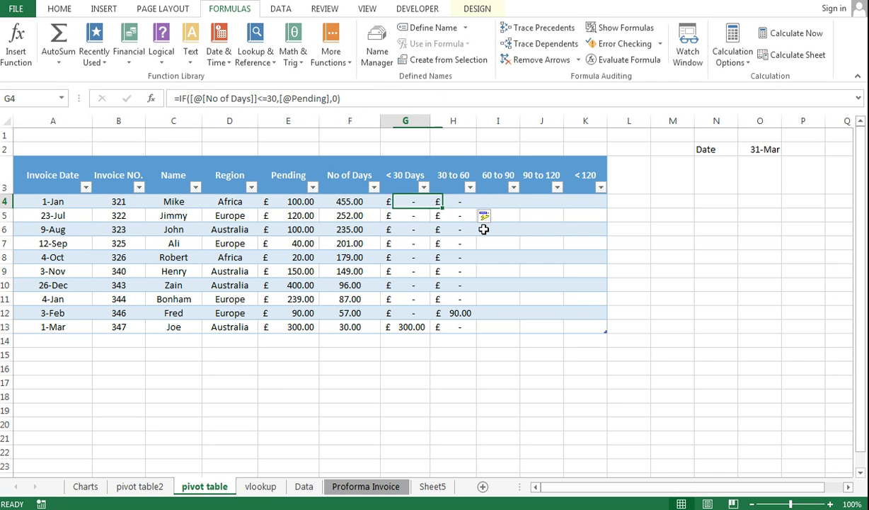
pyautogui.press('Left')
pyautogui.press('Left')
pyautogui.press('Left')
pyautogui.press('Right')
pyautogui.press('Right')
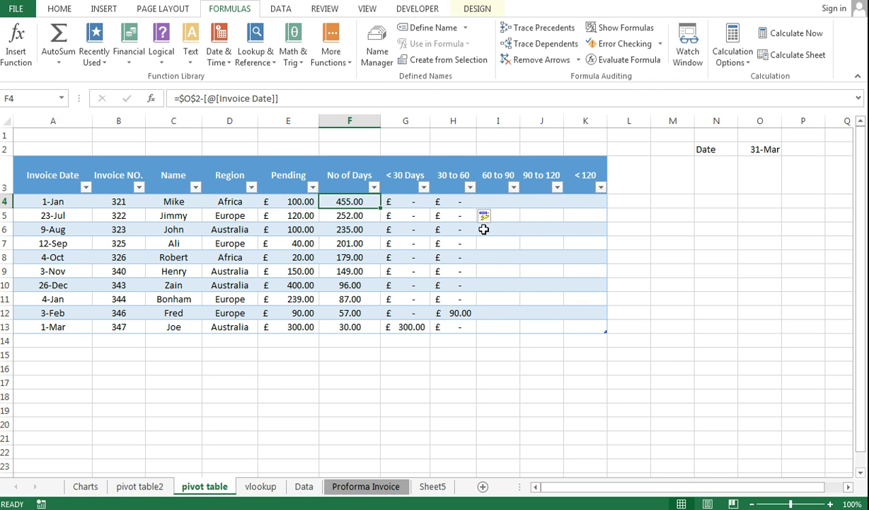
pyautogui.press('Left')
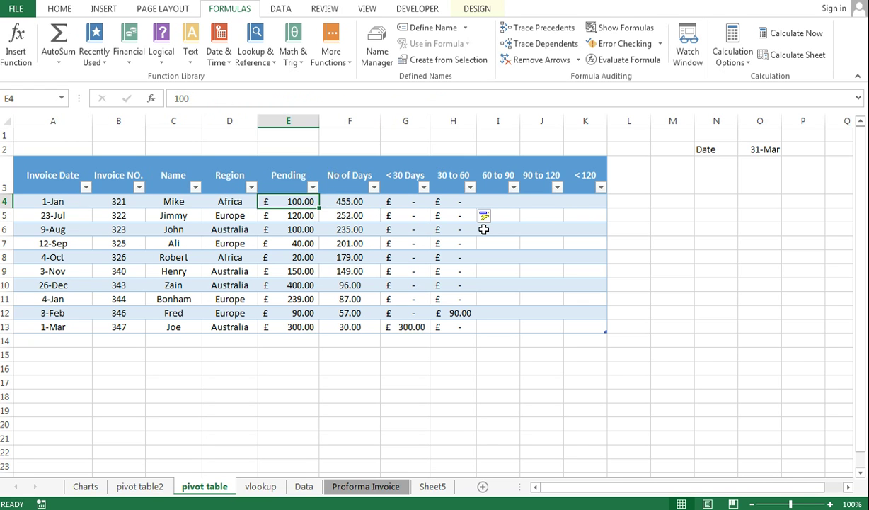
pyautogui.press('Right')
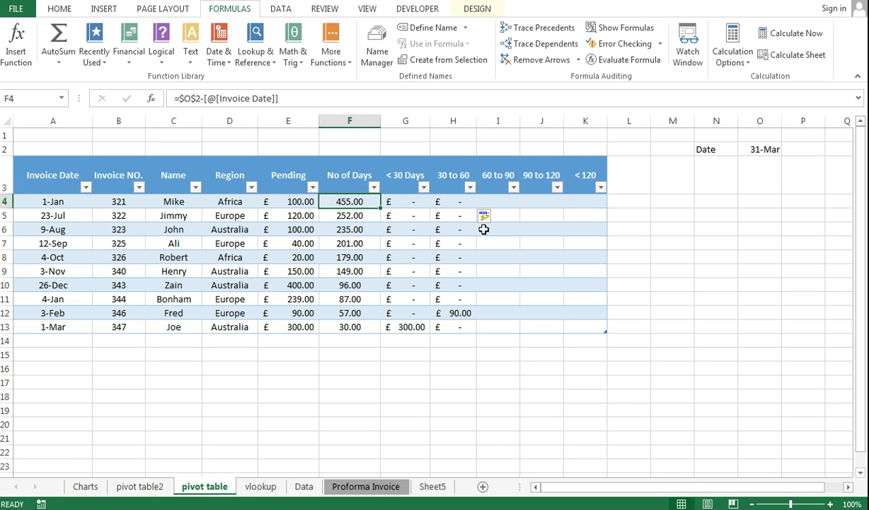
pyautogui.press('Right')
pyautogui.press('Right')
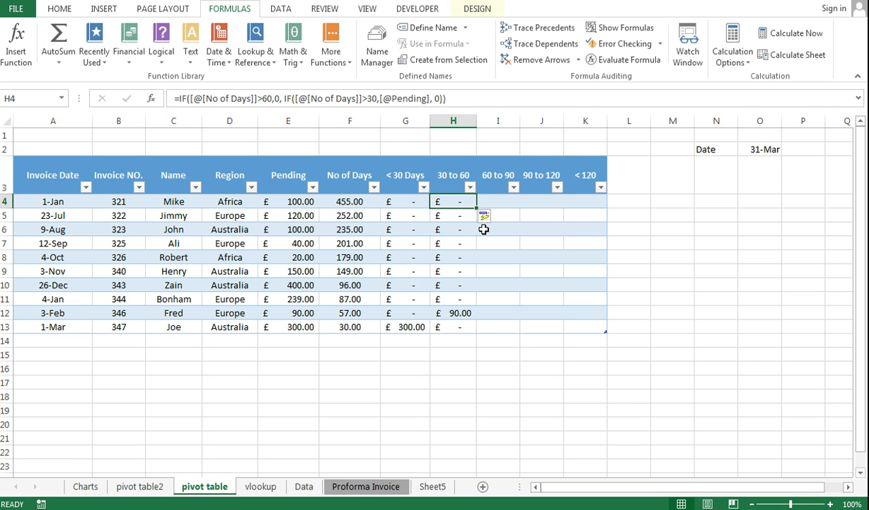
pyautogui.press('Left')
pyautogui.press('Left')
pyautogui.press('Right')
pyautogui.press('Right')
# Check the 30 to 60 formula results down the invoice rows to the 3-Feb invoice
pyautogui.press('Down')
pyautogui.press('Down')
pyautogui.press('Down')
pyautogui.press('Up')
pyautogui.press('Up')
pyautogui.press('Up')
pyautogui.press('Down')
pyautogui.press('Down')
pyautogui.press('Up')
pyautogui.press('Up')
pyautogui.press('Down')
pyautogui.press('Down')
pyautogui.press('Down')
pyautogui.press('Down')
pyautogui.press('Down')
pyautogui.press('Down')
pyautogui.press('Down')
pyautogui.press('Down')
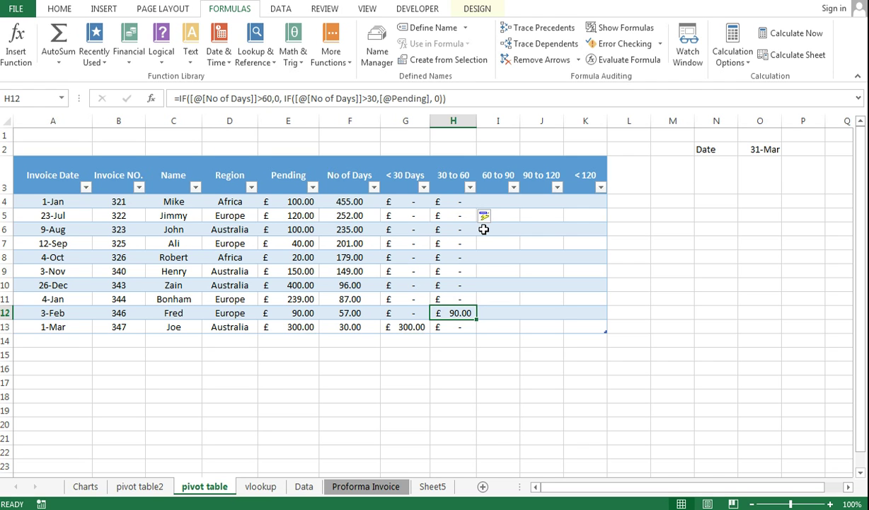
# Compare the 3-Feb invoice's pending amount and days with its 30 to 60 result, and look back up that column
pyautogui.press('Left')
pyautogui.press('Left')
pyautogui.press('Left')
pyautogui.press('Right')
pyautogui.press('Right')
pyautogui.press('Right')
pyautogui.press('Right')
pyautogui.press('Left')
pyautogui.press('Up')
pyautogui.press('Down')
pyautogui.press('Up')
pyautogui.press('Up')
pyautogui.press('Up')
pyautogui.press('Up')
pyautogui.press('Up')
pyautogui.press('Up')
pyautogui.press('Up')
pyautogui.press('Right')
pyautogui.press('Up')
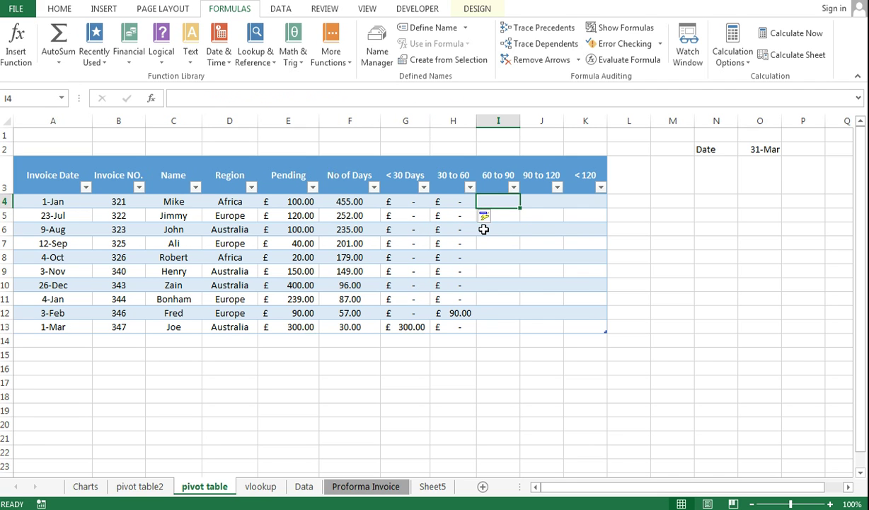
pyautogui.write('=if(')
pyautogui.press('Left')
pyautogui.press('Left')
pyautogui.press('Left')
pyautogui.write('>90,0')
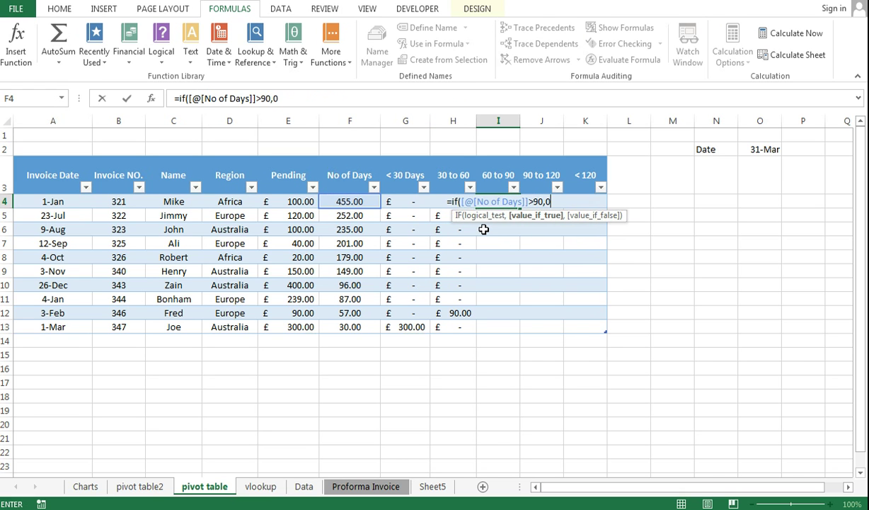
pyautogui.write(', if(')
pyautogui.press('Left')
pyautogui.press('Left')
pyautogui.press('Left')
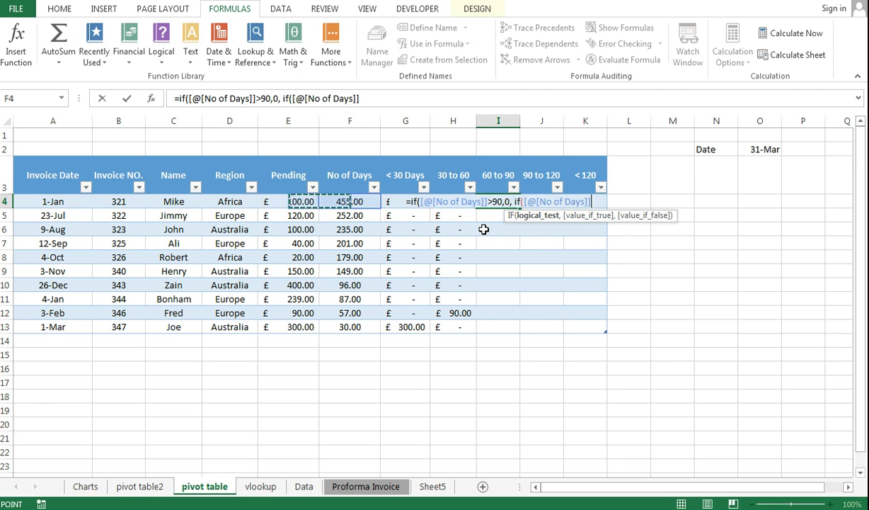
pyautogui.write('>')
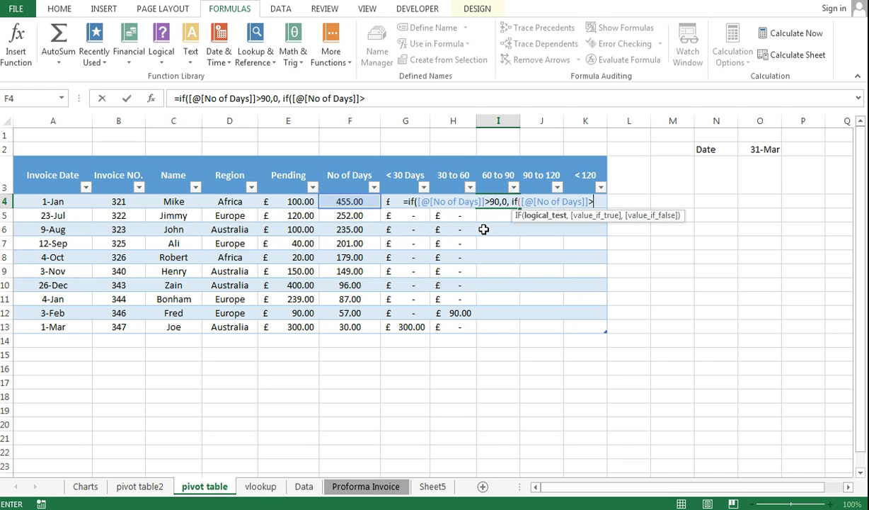
pyautogui.write('60,')
pyautogui.press('Left')
pyautogui.press('Left')
pyautogui.press('Left')
pyautogui.press('Left')
pyautogui.write(',0)')
pyautogui.press('Return')
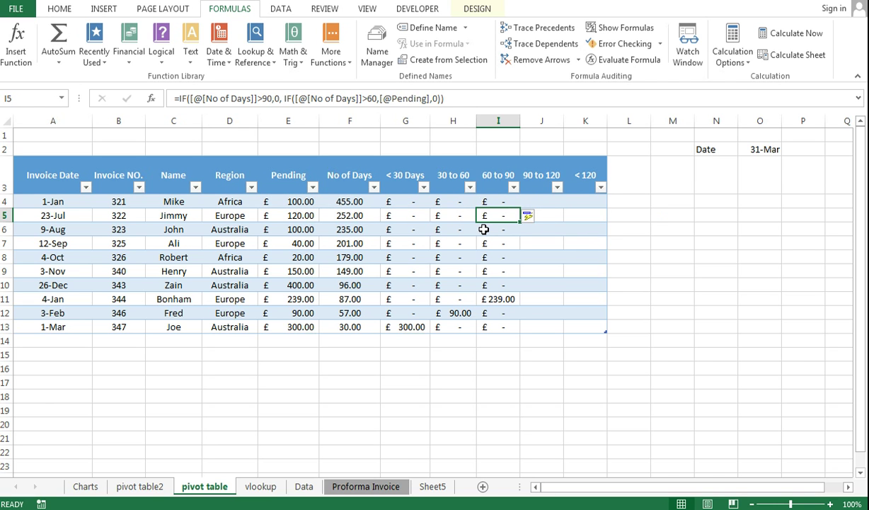
pyautogui.press('Up')
pyautogui.press('Right')
pyautogui.write('=if(')
pyautogui.press('Left')
pyautogui.press('Left')
pyautogui.press('Left')
pyautogui.press('Left')
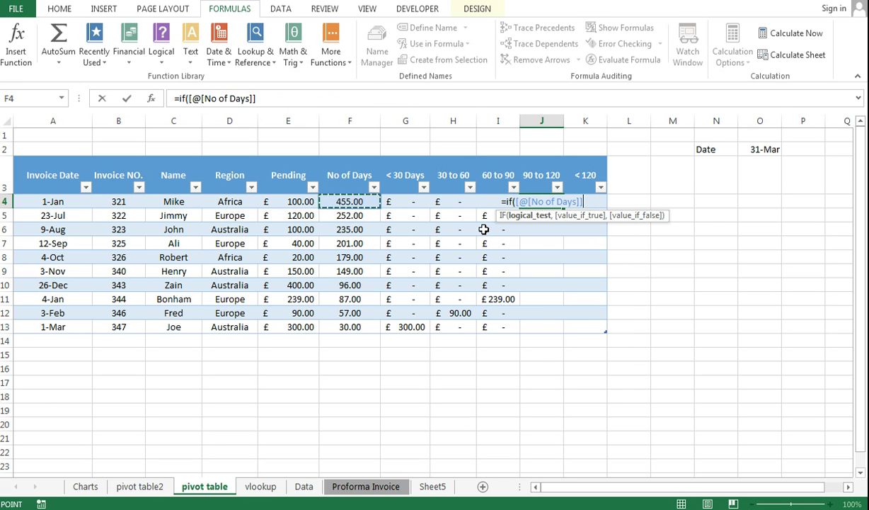
pyautogui.write('>13')
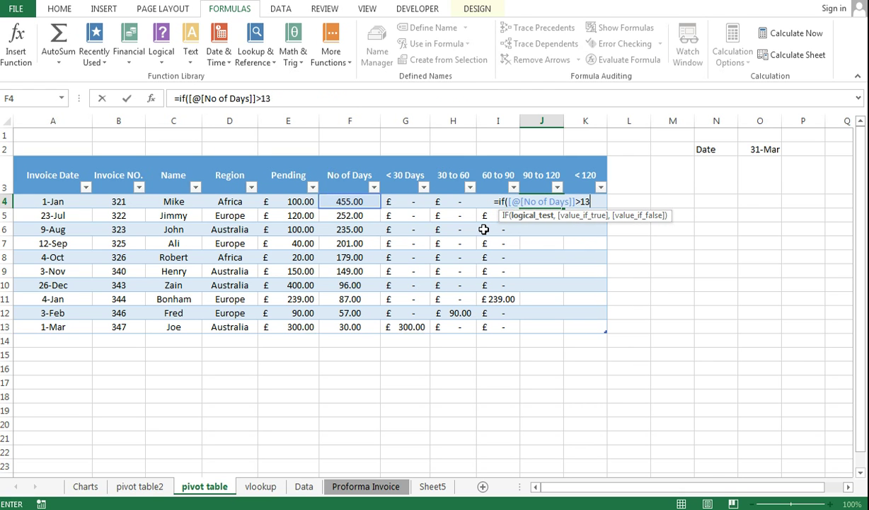
pyautogui.press('BackSpace')
pyautogui.write('20')
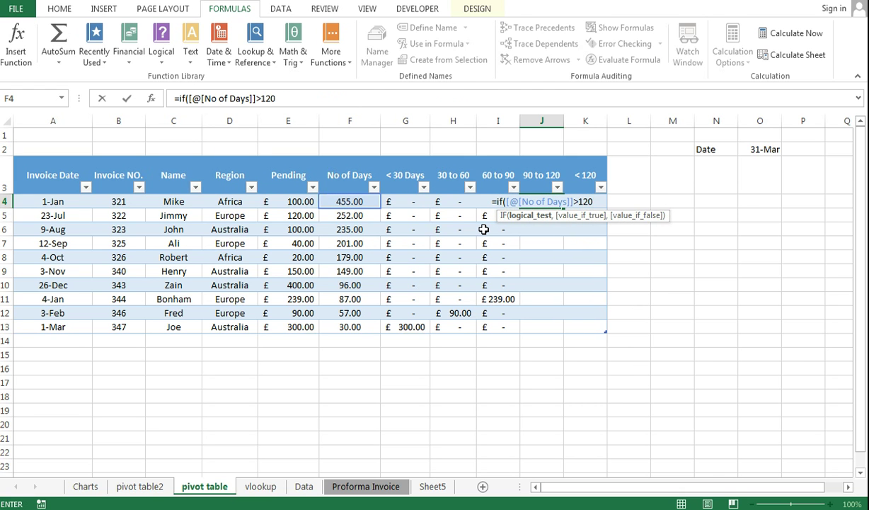
pyautogui.write(',0')
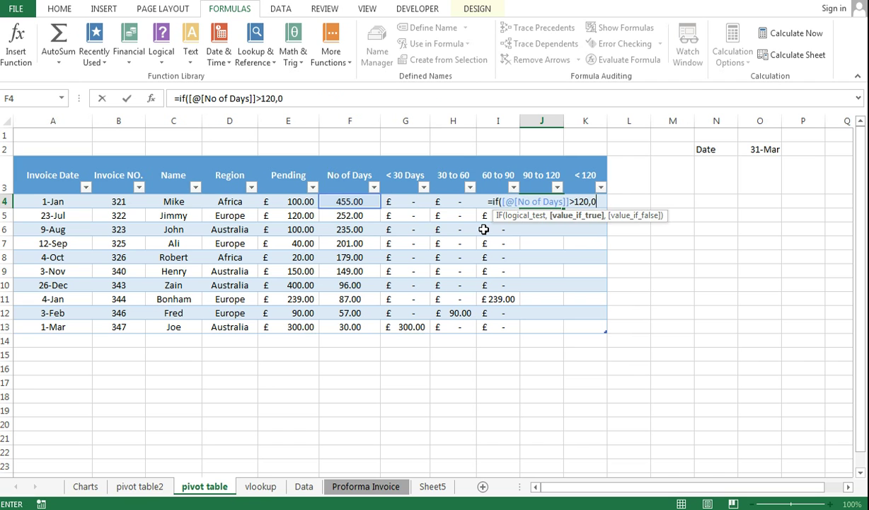
pyautogui.write(', if')
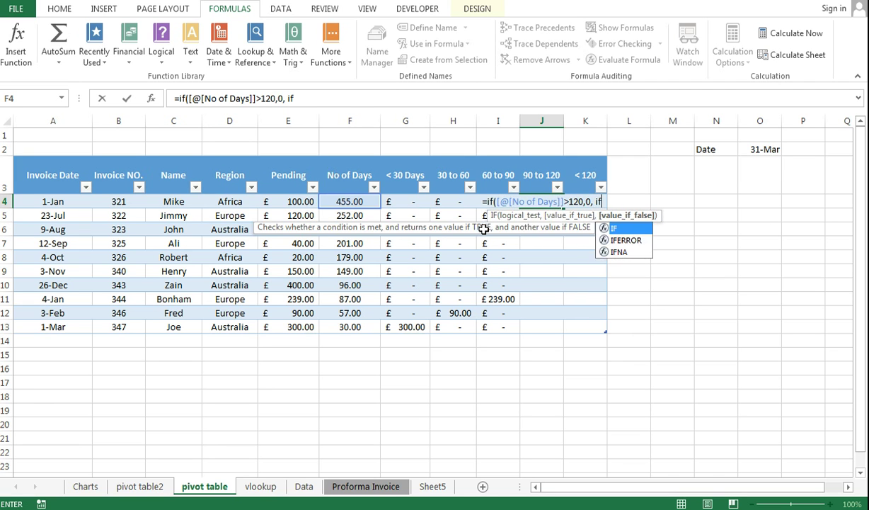
pyautogui.write('(')
pyautogui.press('Left')
pyautogui.press('Left')
pyautogui.press('Left')
pyautogui.press('Left')
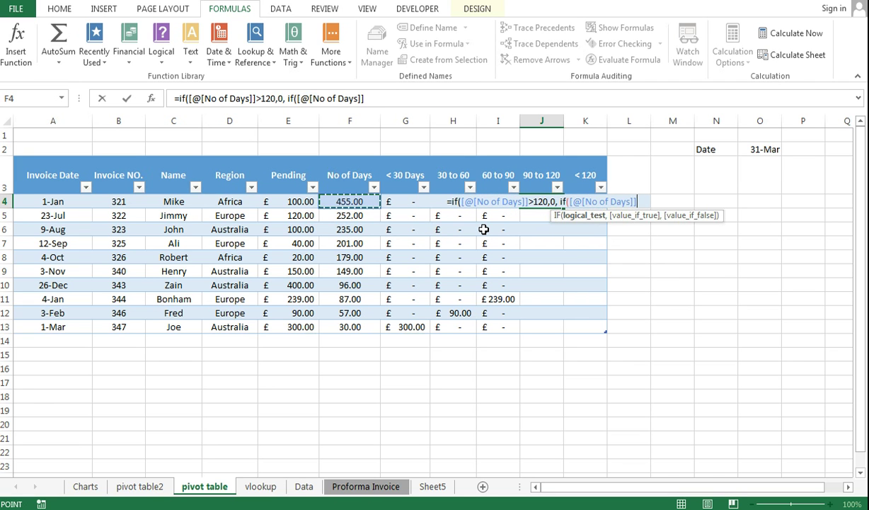
pyautogui.write('>')
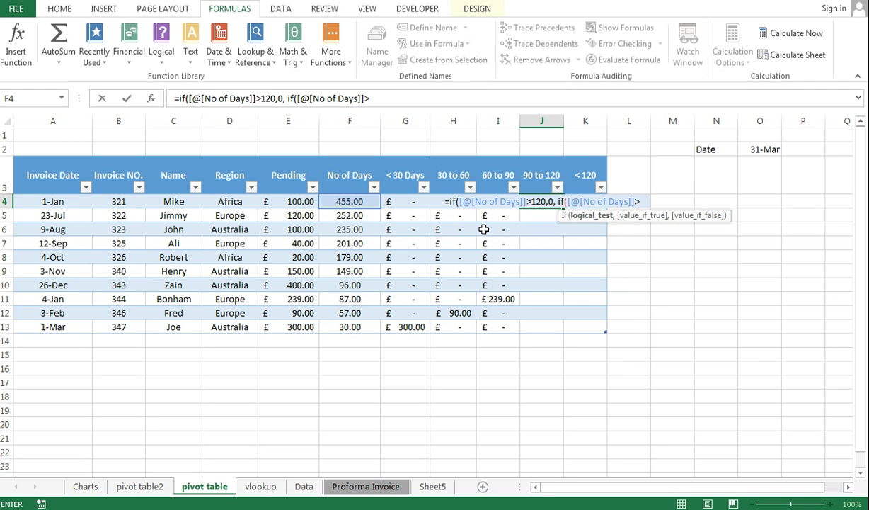
pyautogui.write('90')
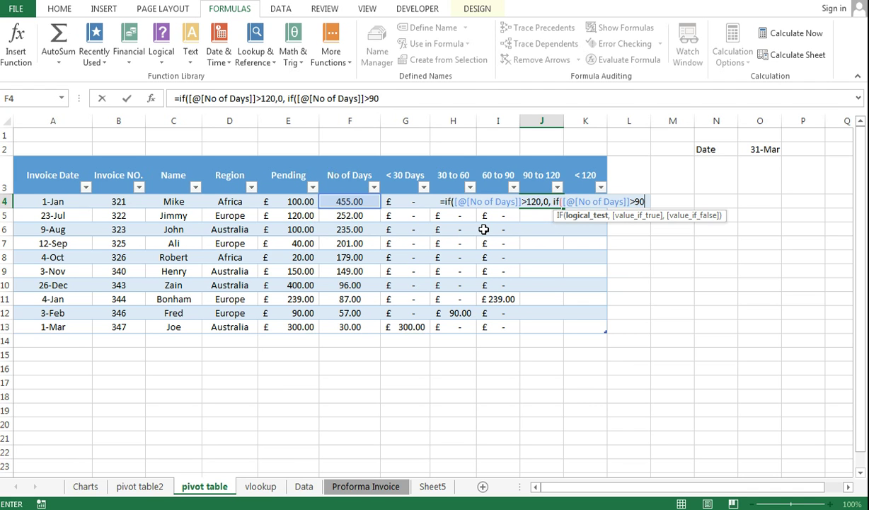
pyautogui.write('=')
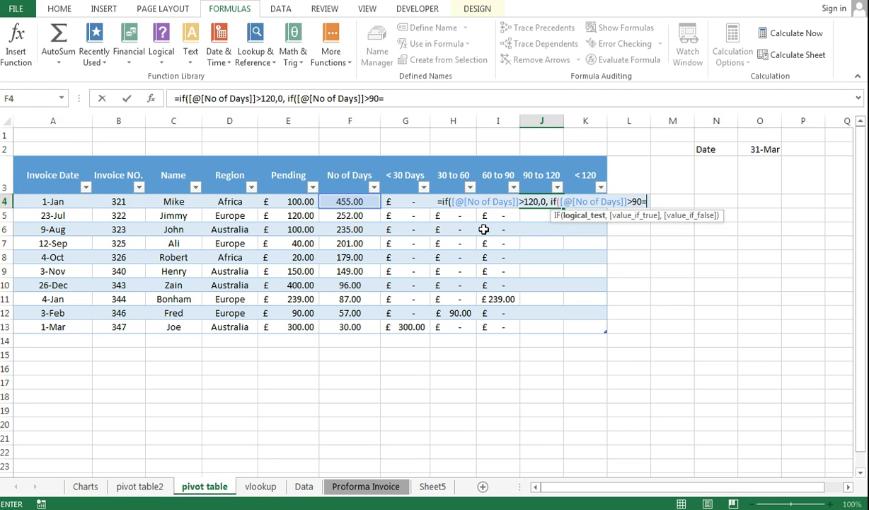
pyautogui.press('BackSpace')
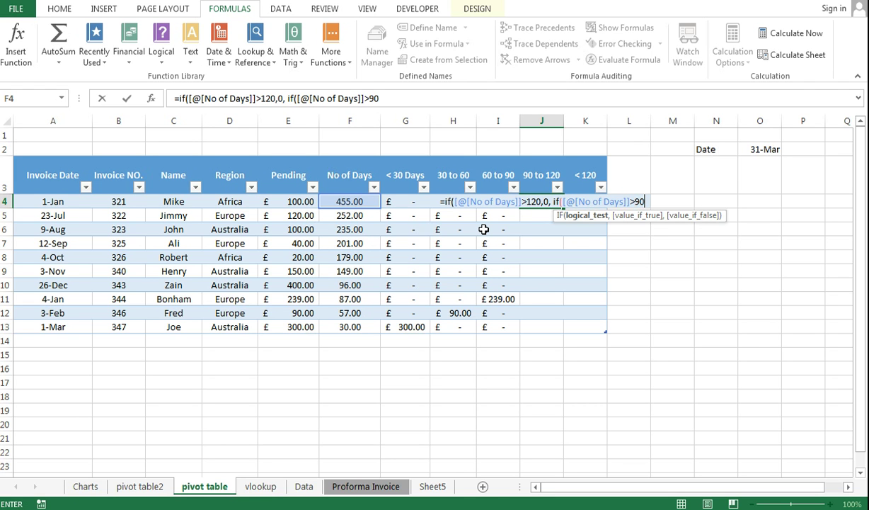
pyautogui.write(',')
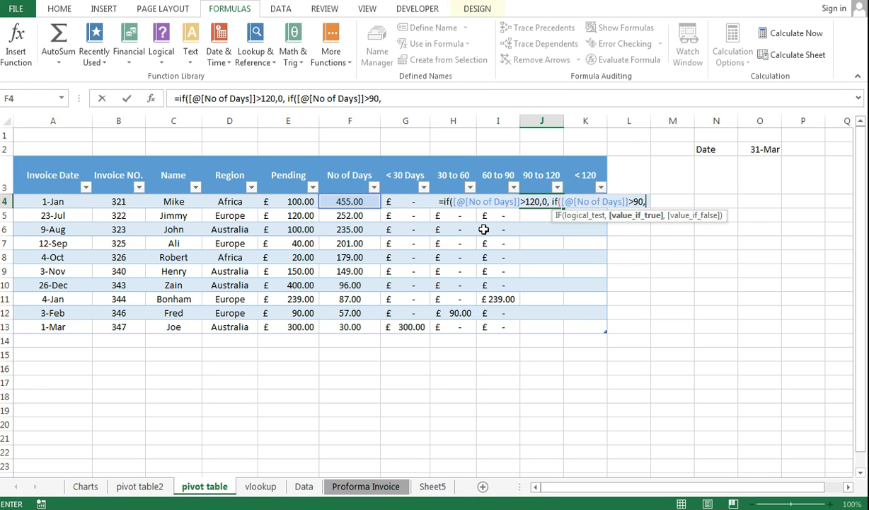
pyautogui.click(312, 203)
pyautogui.write(',0))')
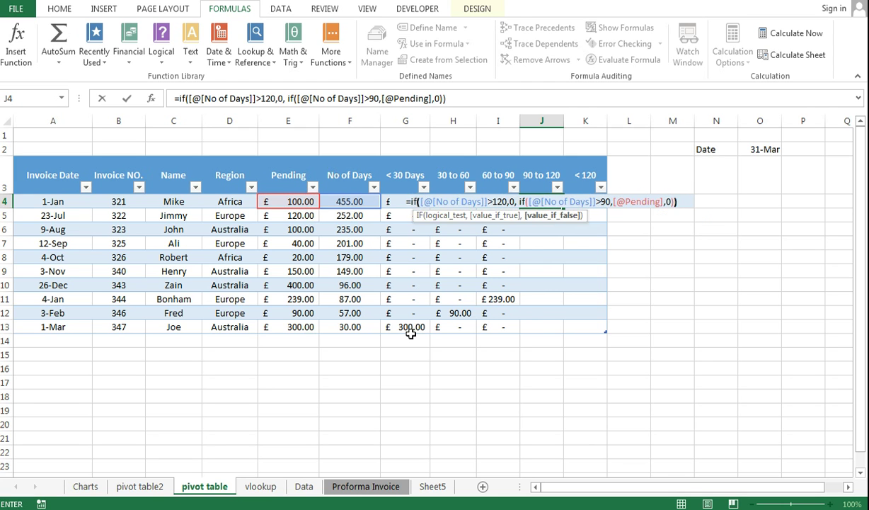
pyautogui.press('Return')
pyautogui.press('Right')
pyautogui.press('Up')
pyautogui.write('=')
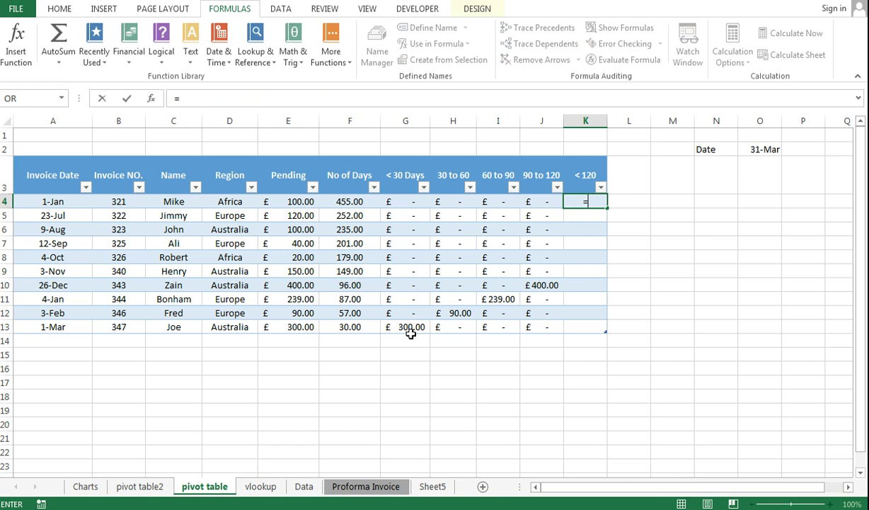
pyautogui.write('if(')
pyautogui.press('Left')
pyautogui.press('Left')
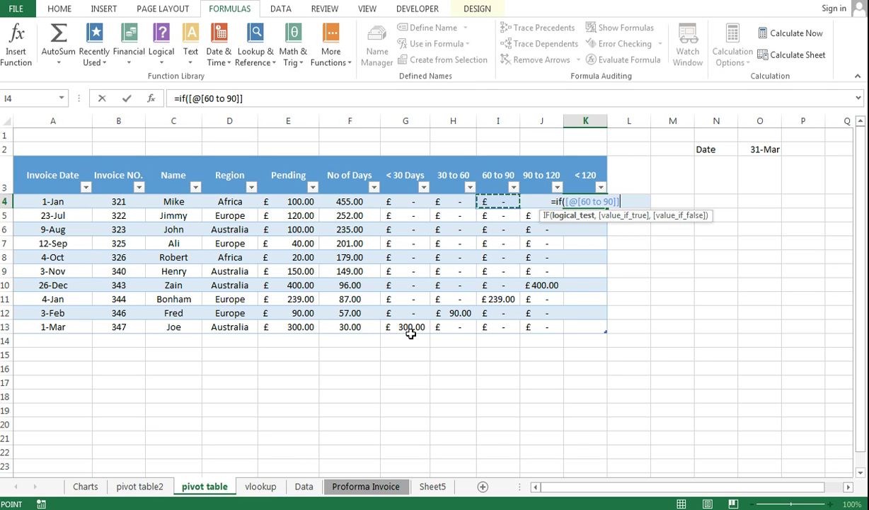
pyautogui.press('Right')
pyautogui.press('Left')
pyautogui.press('Left')
pyautogui.press('Left')
pyautogui.press('Left')
pyautogui.write('>=12')
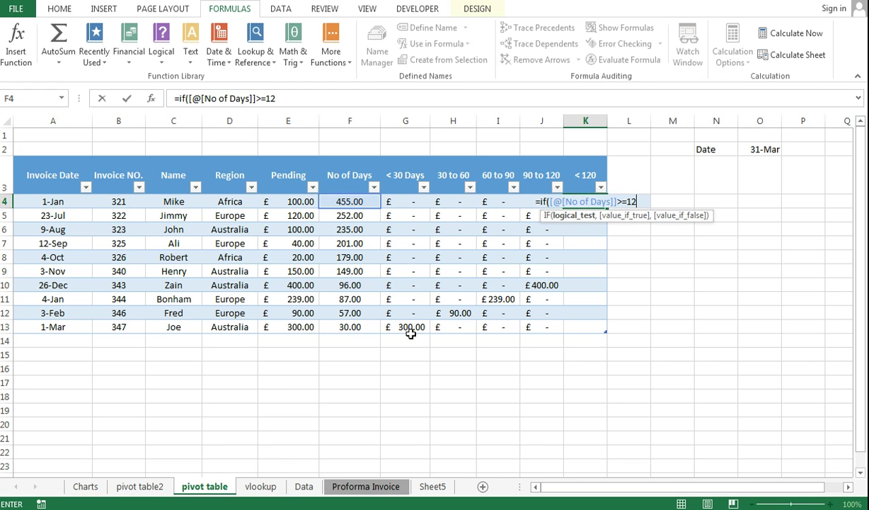
pyautogui.write('0,')
pyautogui.press('Left')
pyautogui.press('Left')
pyautogui.press('Left')
pyautogui.press('Left')
pyautogui.press('Left')
pyautogui.press('Left')
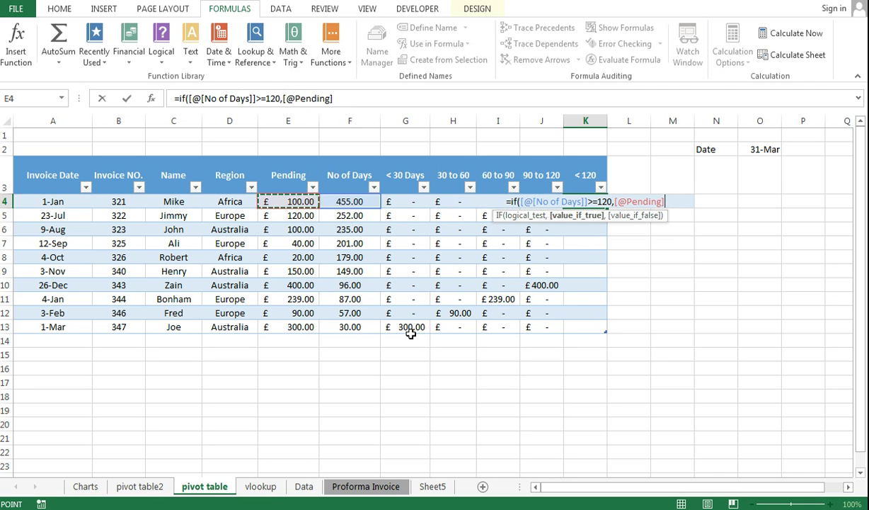
pyautogui.write(', 0')
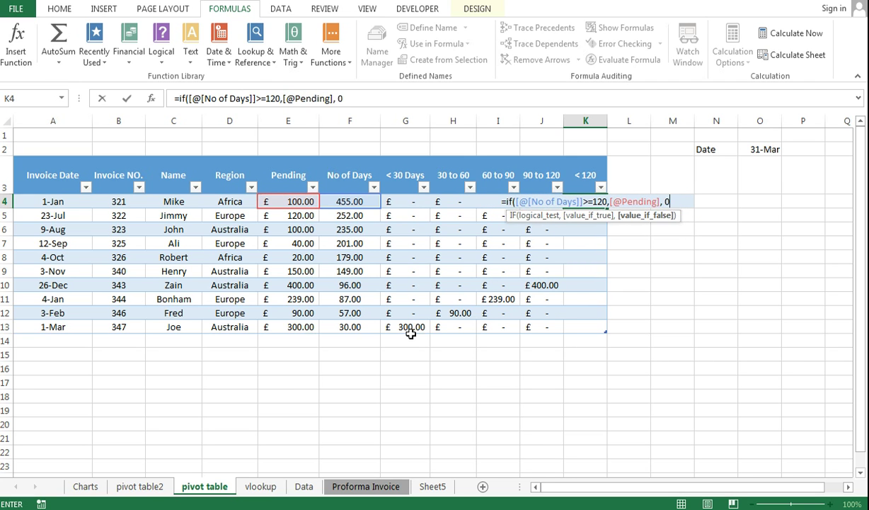
pyautogui.press('Return')
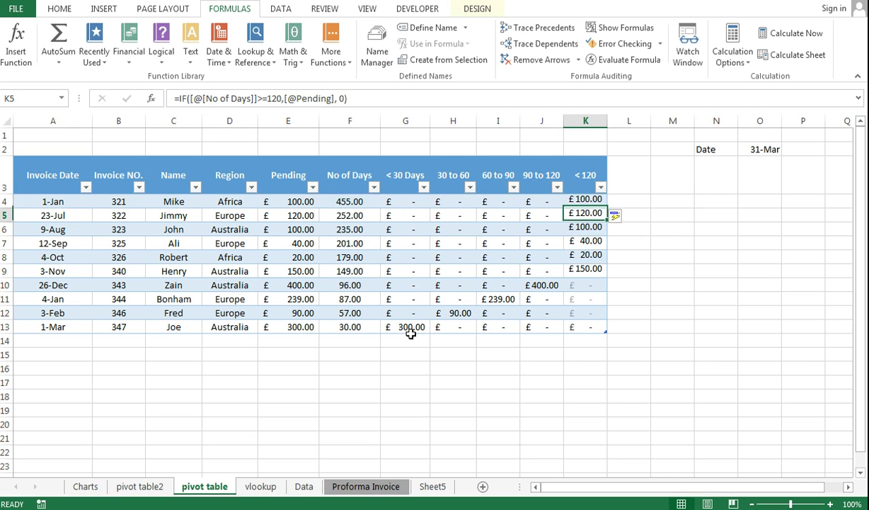
# Check the < 120 formula results down the upper invoice rows
pyautogui.press('Down')
pyautogui.press('Down')
pyautogui.press('Down')
pyautogui.press('Down')
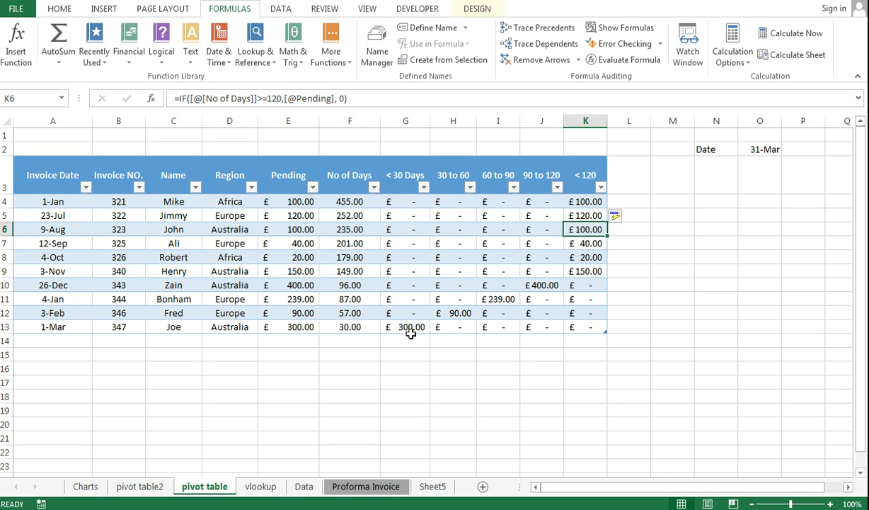
pyautogui.press('Up')
pyautogui.press('Up')
pyautogui.press('Up')
pyautogui.press('Up')
pyautogui.press('Up')
pyautogui.press('Left')
pyautogui.press('Right')
pyautogui.press('Left')
pyautogui.press('Right')
pyautogui.press('Right')
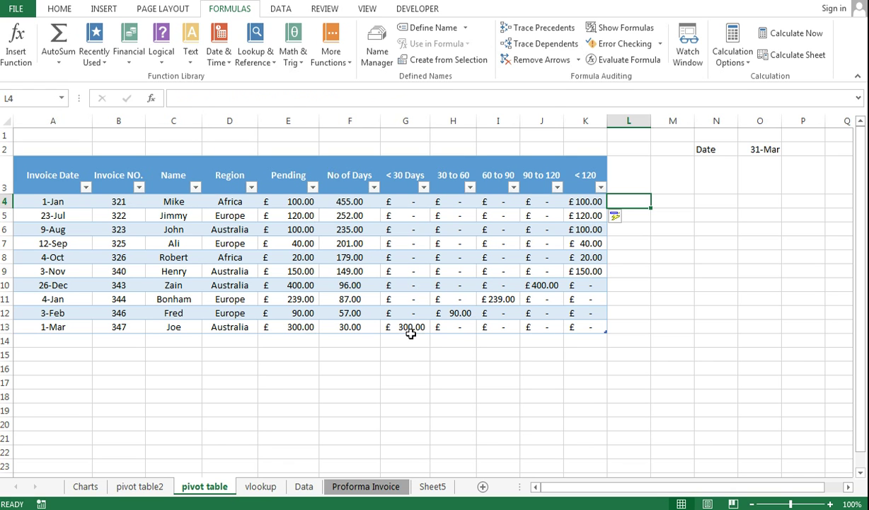
pyautogui.press('Left')
pyautogui.press('Right')
pyautogui.press('Left')
pyautogui.press('Right')
pyautogui.press('Left')
pyautogui.press('Left')
pyautogui.press('Right')
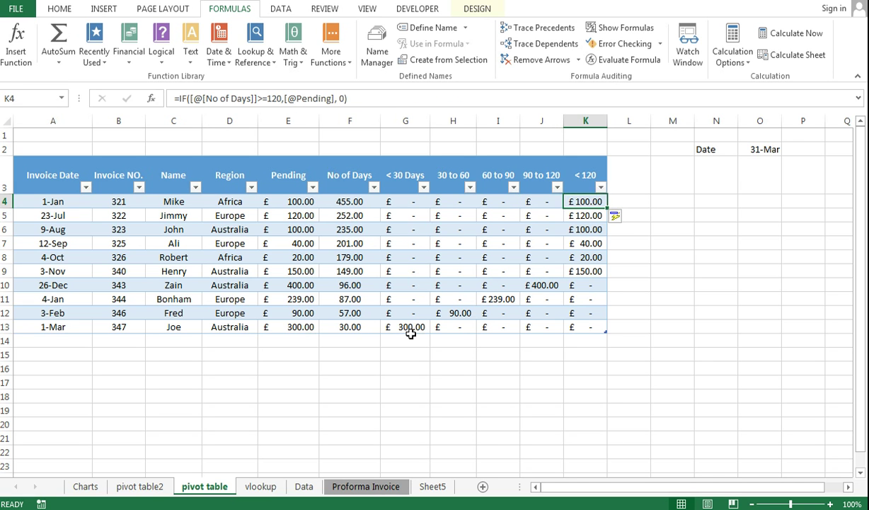
pyautogui.press('Down')
pyautogui.press('Down')
pyautogui.press('Up')
pyautogui.press('Up')
pyautogui.press('Up')
pyautogui.press('Down')
# Compare the first invoice's results and formulas across the ageing columns from < 30 Days to < 120
pyautogui.press('Left')
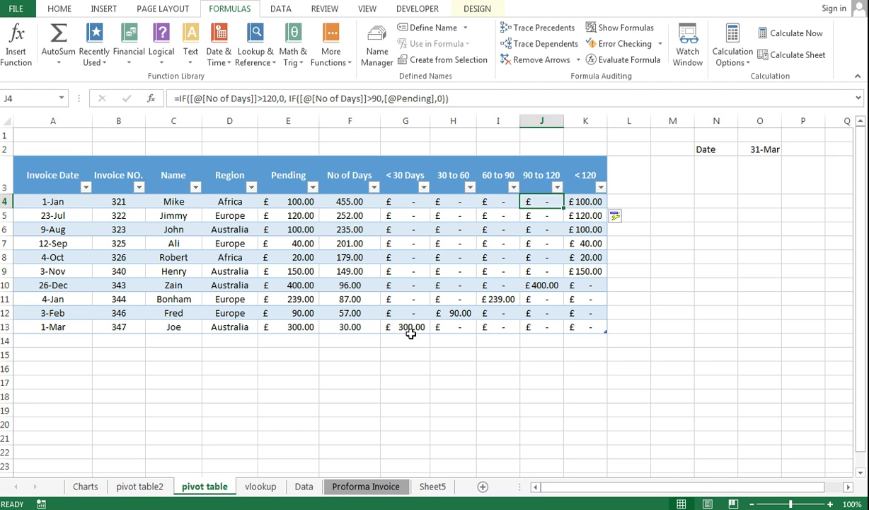
pyautogui.press('Left')
pyautogui.press('Left')
pyautogui.press('Left')
pyautogui.press('Right')
pyautogui.press('Right')
pyautogui.press('Right')
pyautogui.press('Right')
pyautogui.press('Left')
pyautogui.press('Right')
# Review the pending amounts placed in the < 120 column, from invoice 321 down to invoice 340
pyautogui.hotkey('shift', 'Down')
pyautogui.hotkey('shift', 'Down')
pyautogui.hotkey('shift', 'Down')
pyautogui.hotkey('shift', 'Down')
pyautogui.hotkey('shift', 'Down')
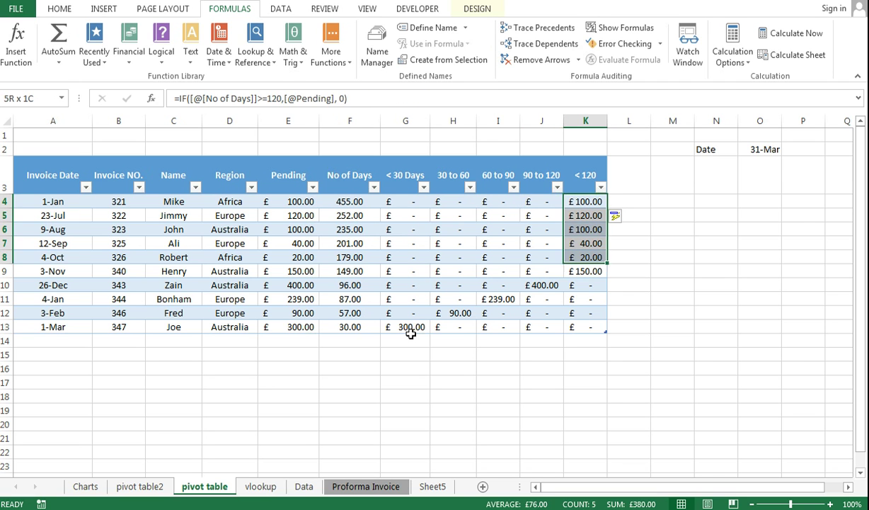
pyautogui.press('Up')
pyautogui.press('Down')
pyautogui.press('Down')
pyautogui.press('Down')
pyautogui.press('Up')
pyautogui.press('Up')
pyautogui.press('Up')
pyautogui.press('Down')
pyautogui.hotkey('shift', 'Down')
pyautogui.hotkey('shift', 'Down')
pyautogui.hotkey('shift', 'Down')
pyautogui.hotkey('shift', 'Down')
pyautogui.hotkey('shift', 'Down')
pyautogui.hotkey('shift', 'Down')
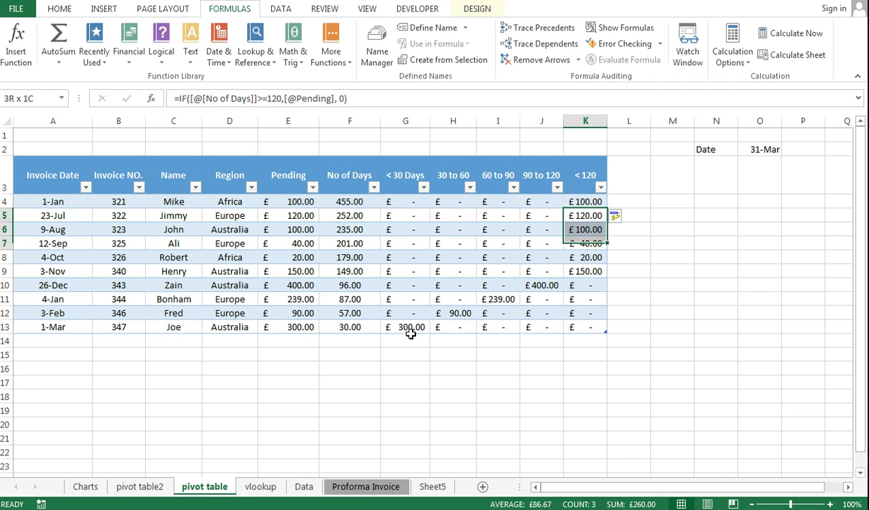
pyautogui.press('Down')
pyautogui.press('Down')
pyautogui.press('Down')
pyautogui.press('Down')
pyautogui.press('Down')
pyautogui.press('Down')
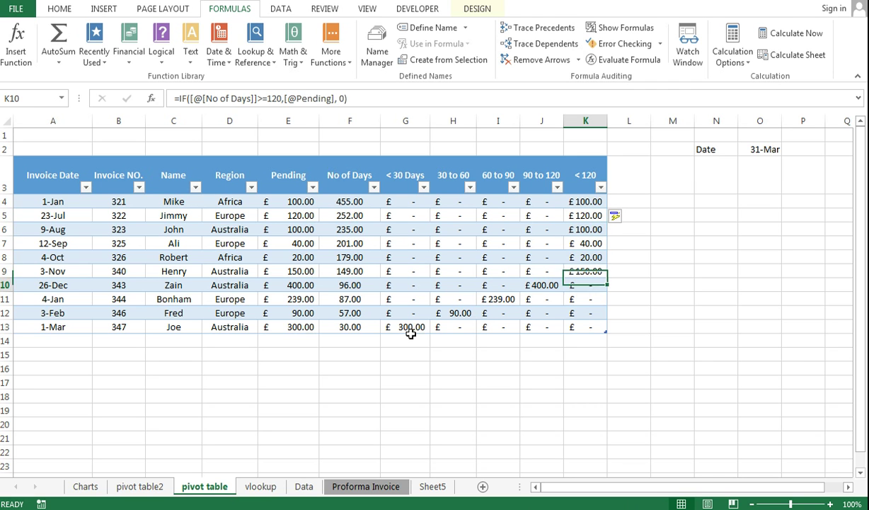
pyautogui.press('Up')
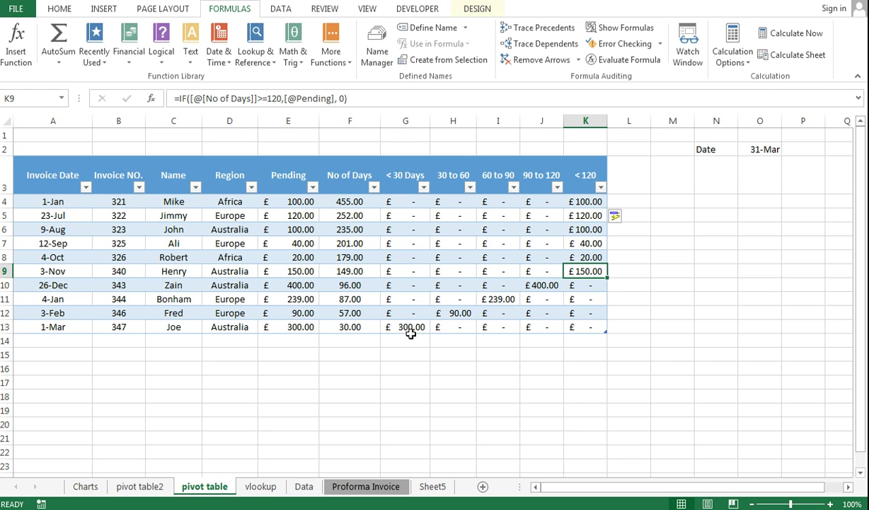
# Compare the No of Days value of invoice 340 with its amount in the < 120 column
pyautogui.press('Left')
pyautogui.press('Left')
pyautogui.press('Left')
pyautogui.press('Left')
pyautogui.press('Left')
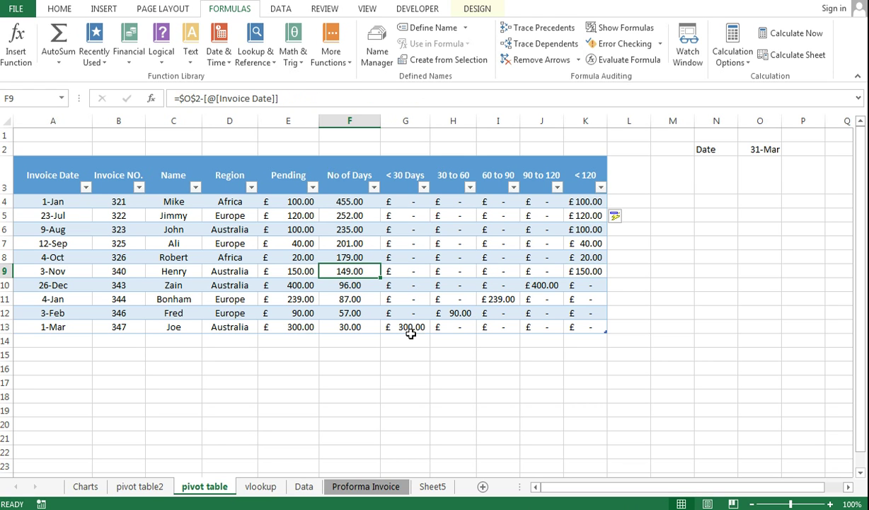
pyautogui.press('Right')
pyautogui.press('Right')
pyautogui.press('Right')
pyautogui.press('Right')
pyautogui.press('Right')
# Check the No of Days value of invoice 344 and the 60 to 90 column entries above it
pyautogui.press('Up')
pyautogui.press('Left')
pyautogui.press('Left')
pyautogui.press('Down')
pyautogui.press('Down')
pyautogui.press('Down')
pyautogui.press('Left')
pyautogui.press('Left')
pyautogui.press('Left')
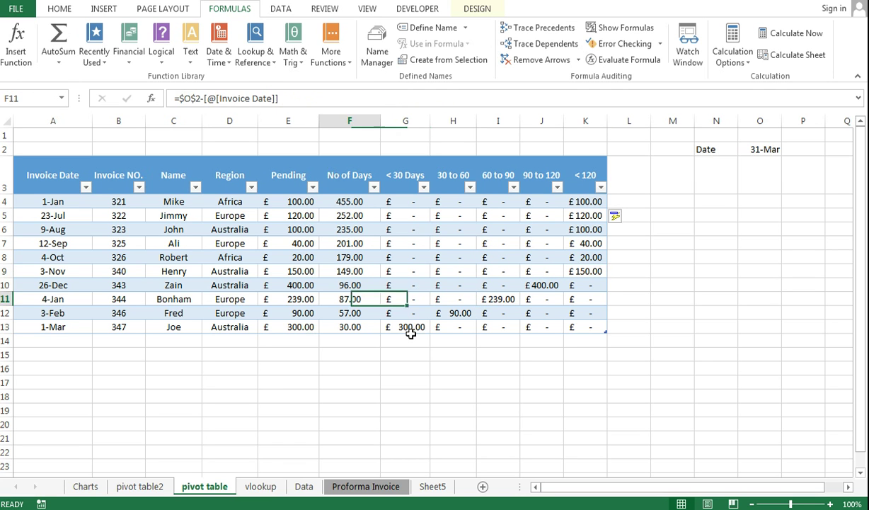
pyautogui.press('Up')
pyautogui.press('Up')
pyautogui.press('Up')
pyautogui.press('Right')
pyautogui.press('Right')
pyautogui.press('Right')
pyautogui.press('Up')
pyautogui.press('Up')
pyautogui.press('Up')
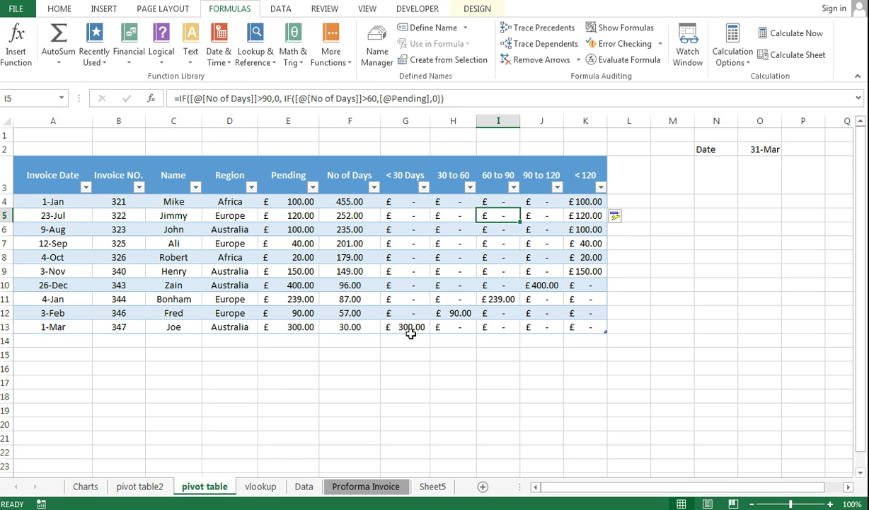
# Examine the reporting date in O2 that the No of Days calculation depends on
pyautogui.press('Up')
pyautogui.press('Up')
pyautogui.press('Up')
pyautogui.press('Right')
pyautogui.press('Right')
pyautogui.press('Right')
pyautogui.press('Right')
pyautogui.press('Right')
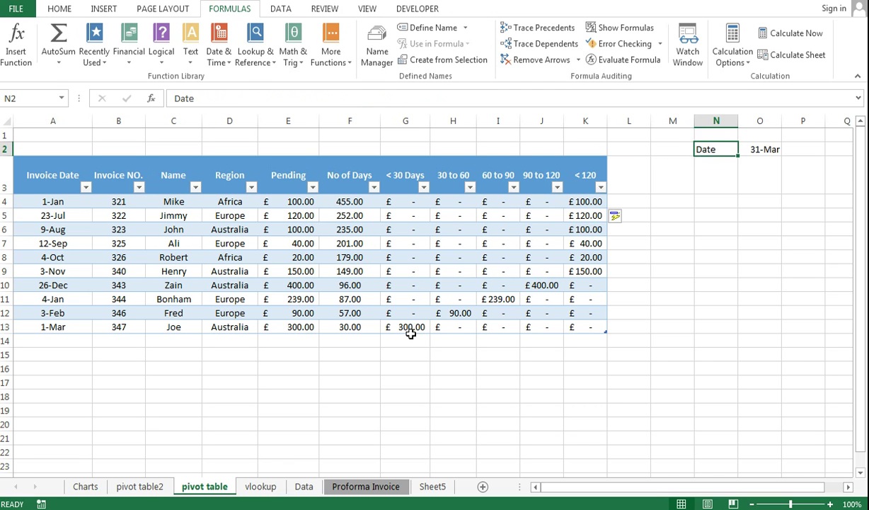
pyautogui.press('Right')
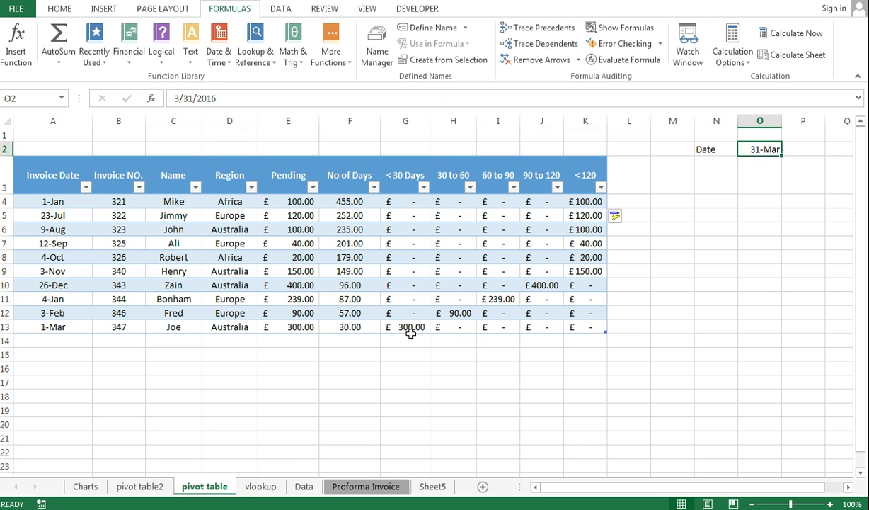
pyautogui.press('Down')
pyautogui.press('Left')
pyautogui.press('Left')
pyautogui.press('Left')
pyautogui.press('Right')
pyautogui.press('Right')
pyautogui.press('Up')
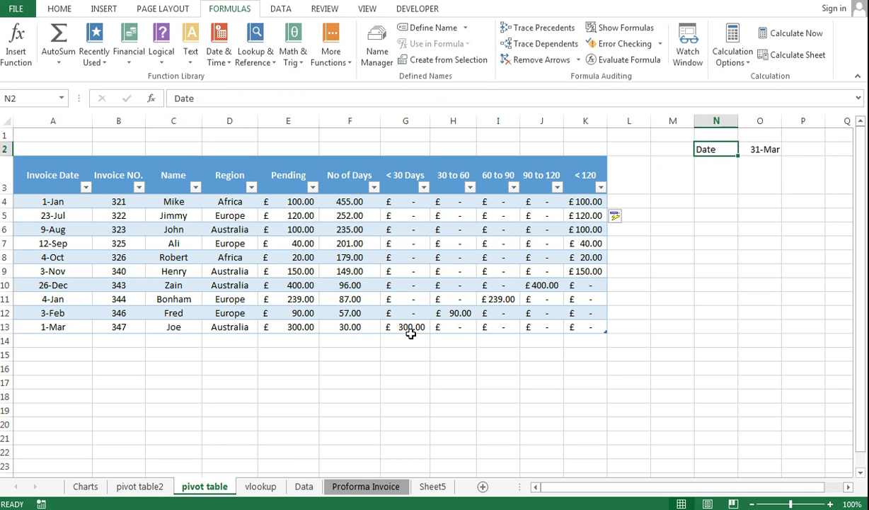
pyautogui.press('Right')
pyautogui.press('Down')
pyautogui.press('Down')
pyautogui.press('Left')
pyautogui.press('Left')
pyautogui.press('Left')
pyautogui.press('Right')
pyautogui.press('Right')
pyautogui.press('Up')
pyautogui.press('Up')
pyautogui.press('Right')
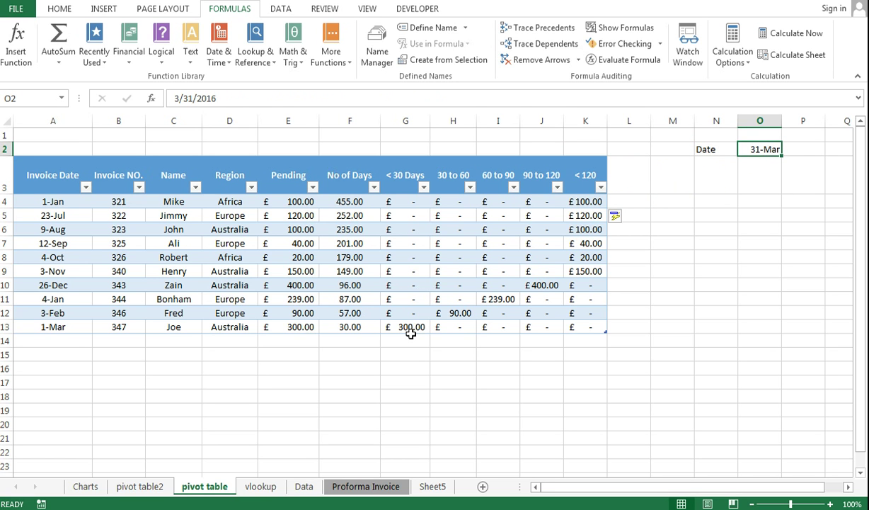
# Change the reporting date in O2 to 4-15 so the days outstanding and ageing columns recalculate
pyautogui.press('BackSpace')
pyautogui.write('15')
pyautogui.press('BackSpace')
pyautogui.press('BackSpace')
pyautogui.write('4')
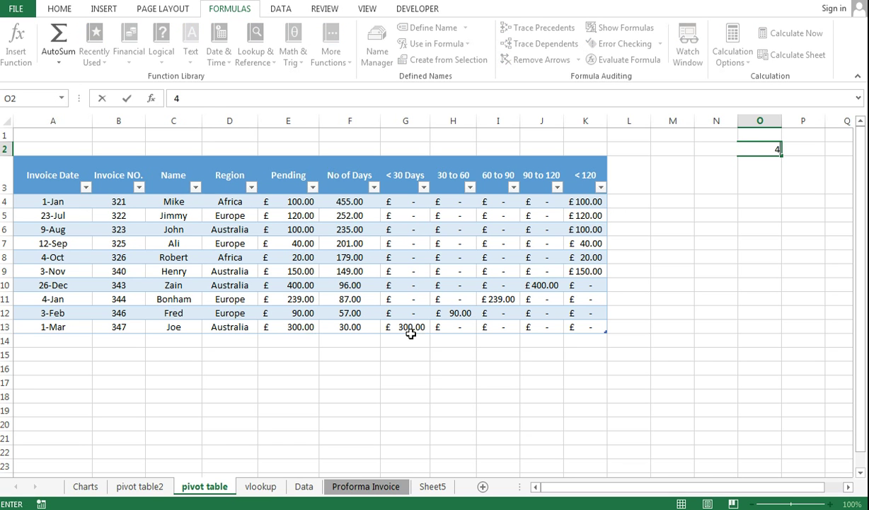
pyautogui.write('-15')
pyautogui.press('Return')
pyautogui.press('Up')
pyautogui.press('Return')
pyautogui.press('Up')
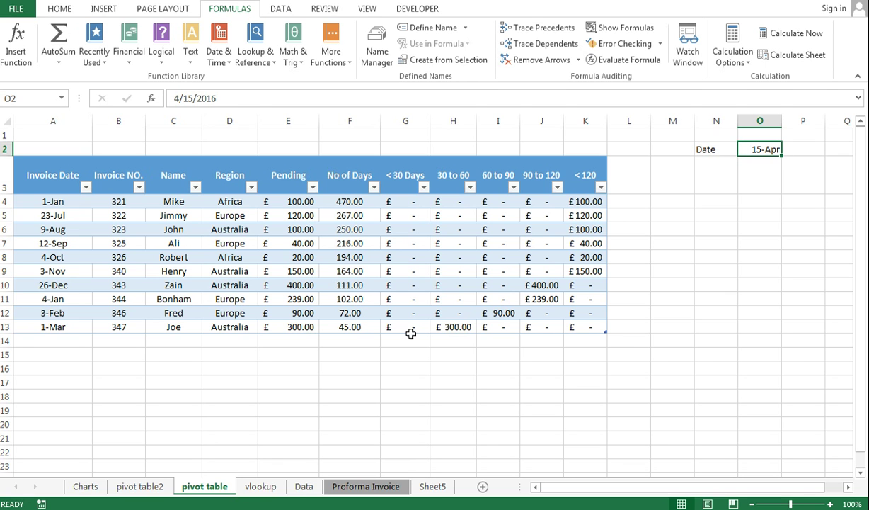